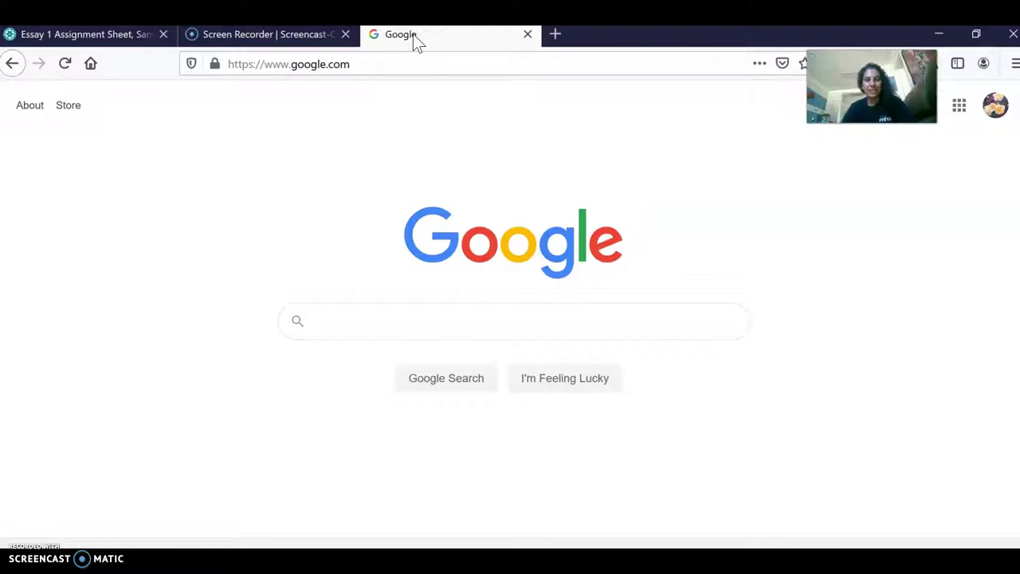
Step: Run a Google search for 'education in the middle east'
text(education )
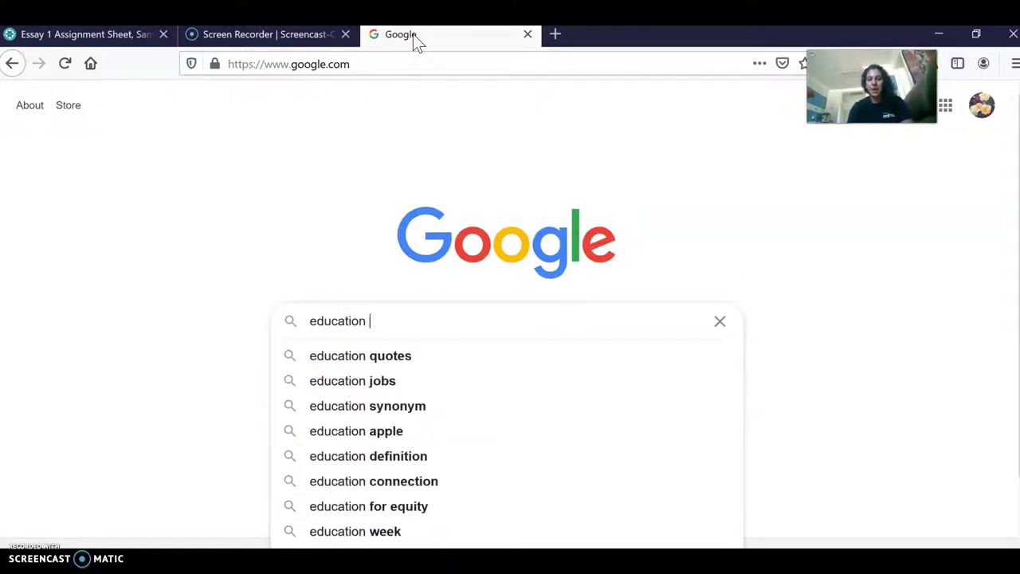
text(n)
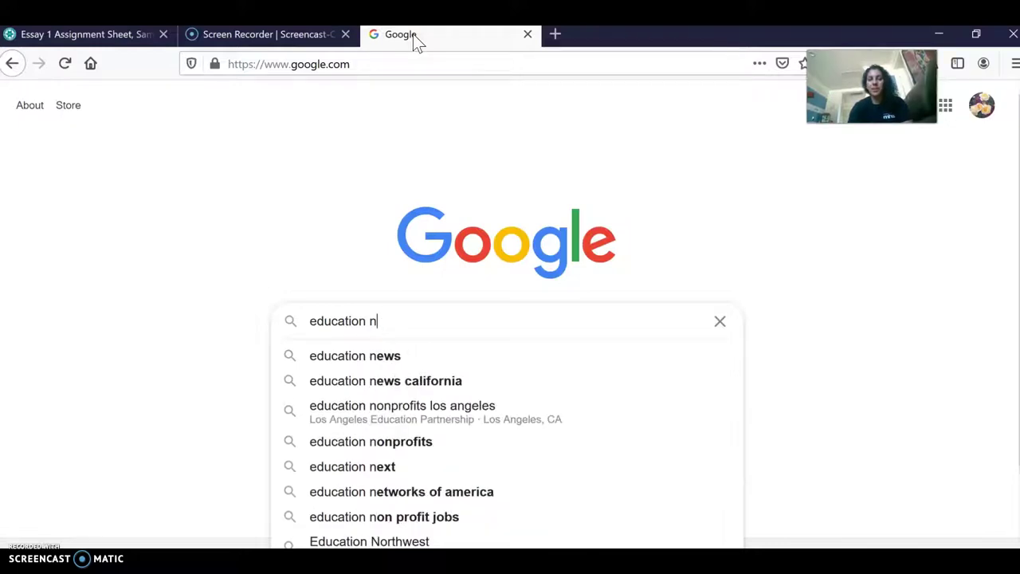
key(BackSpace)
text(in)
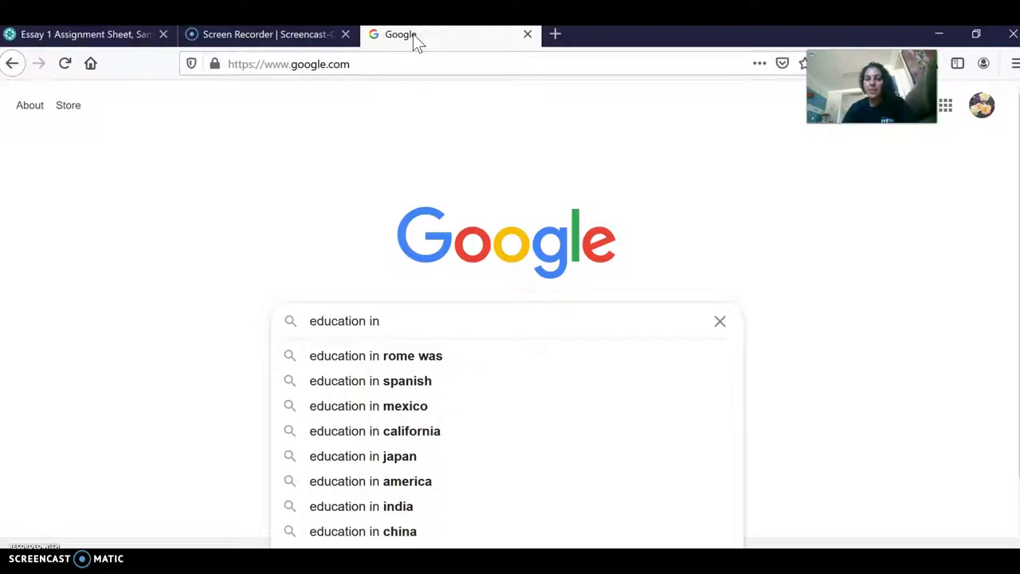
text(the middle east)
key(Return)
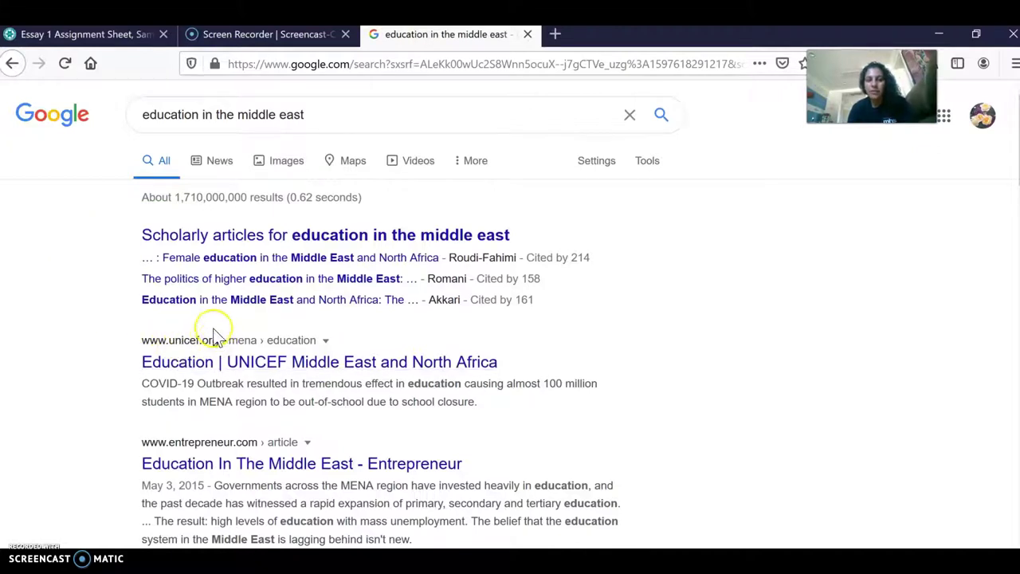
scroll(321, 375, down, 3)
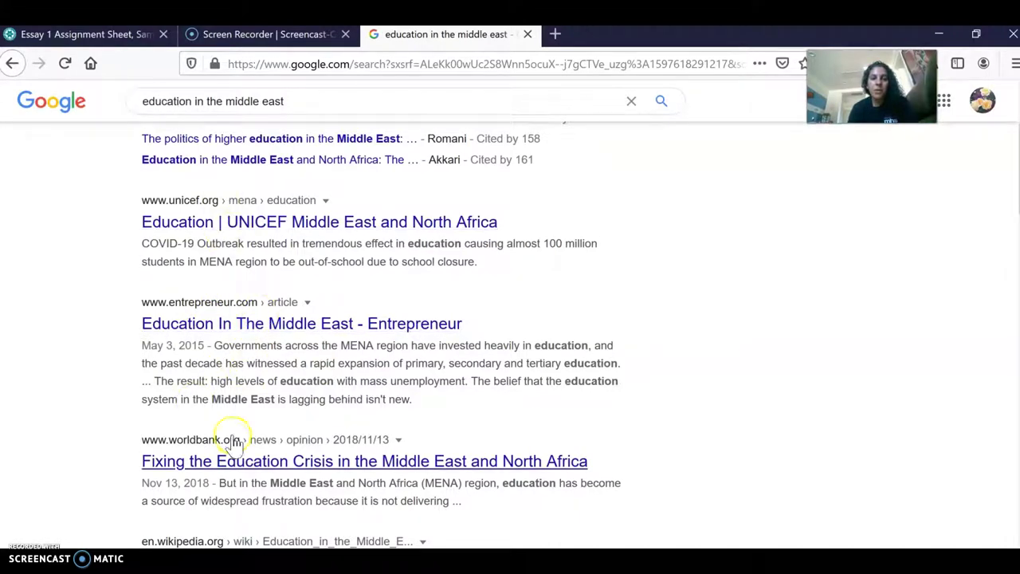
scroll(619, 486, down, 2)
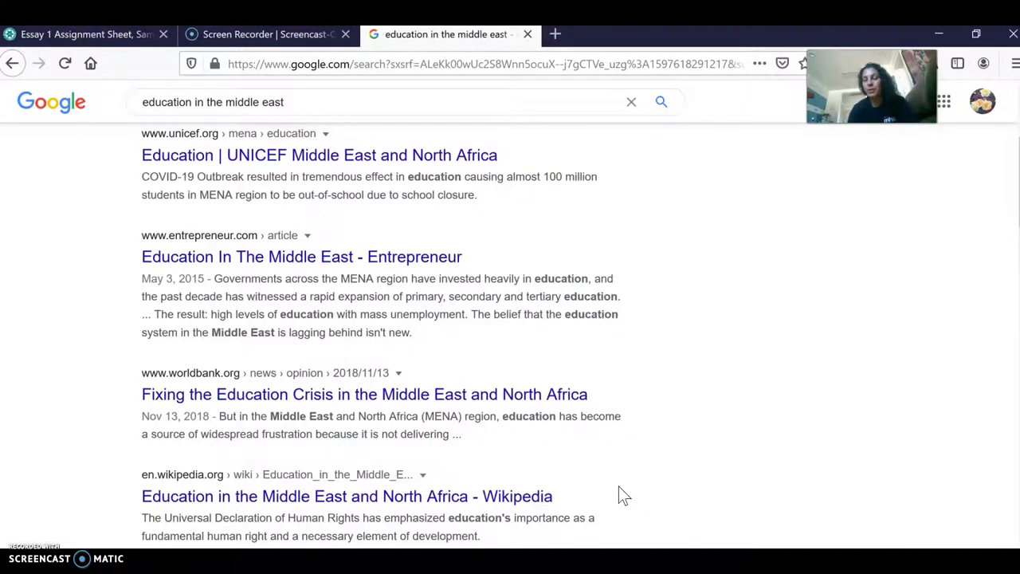
click(619, 483)
scroll(618, 480, down, 1)
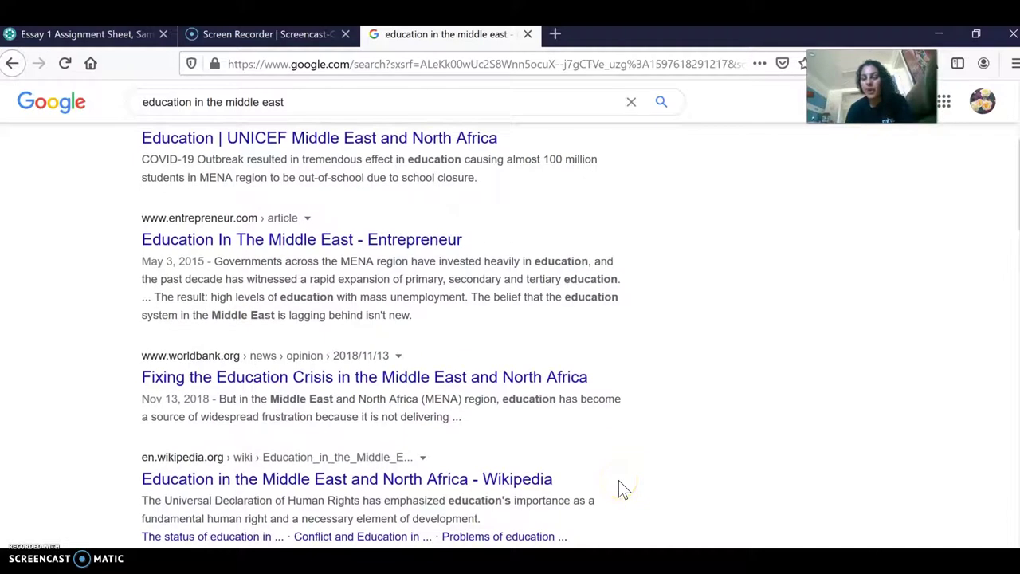
scroll(619, 480, down, 1)
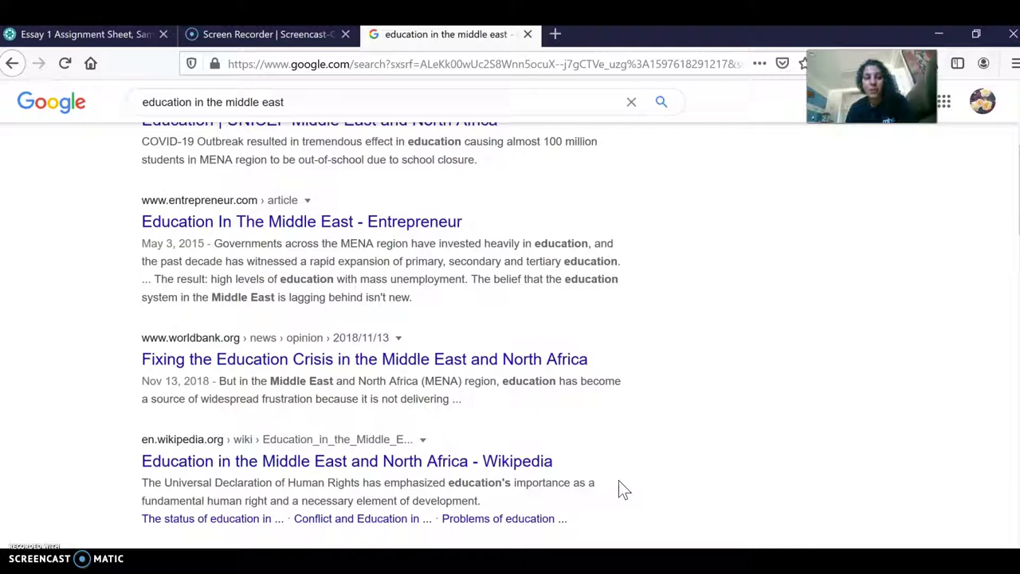
scroll(623, 490, down, 3)
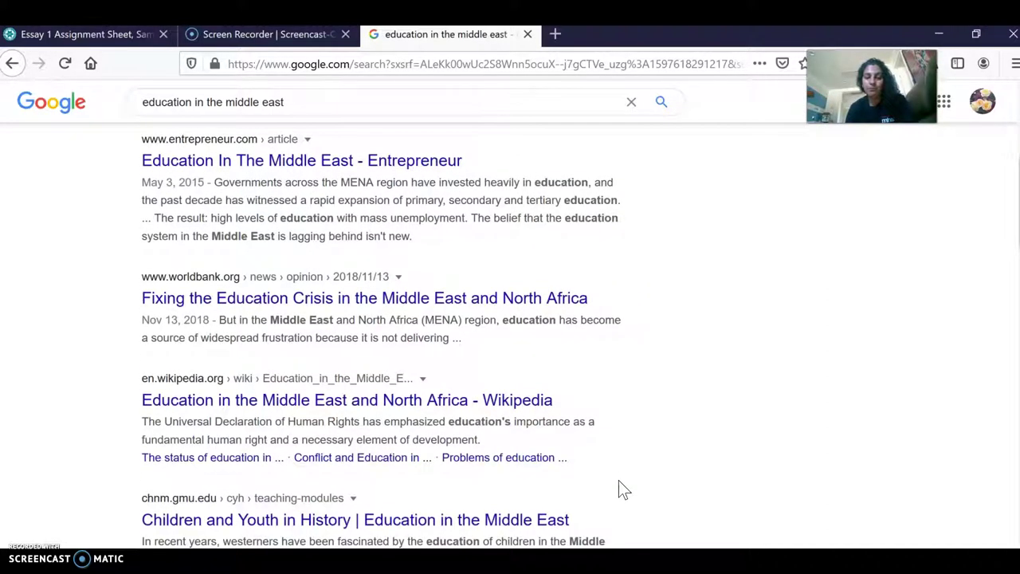
scroll(619, 481, down, 1)
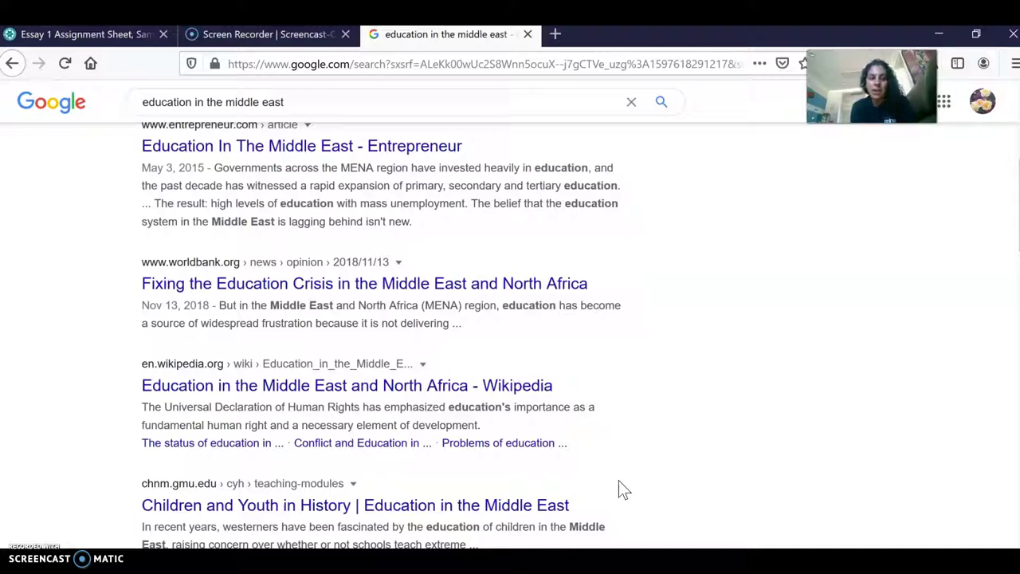
click(533, 399)
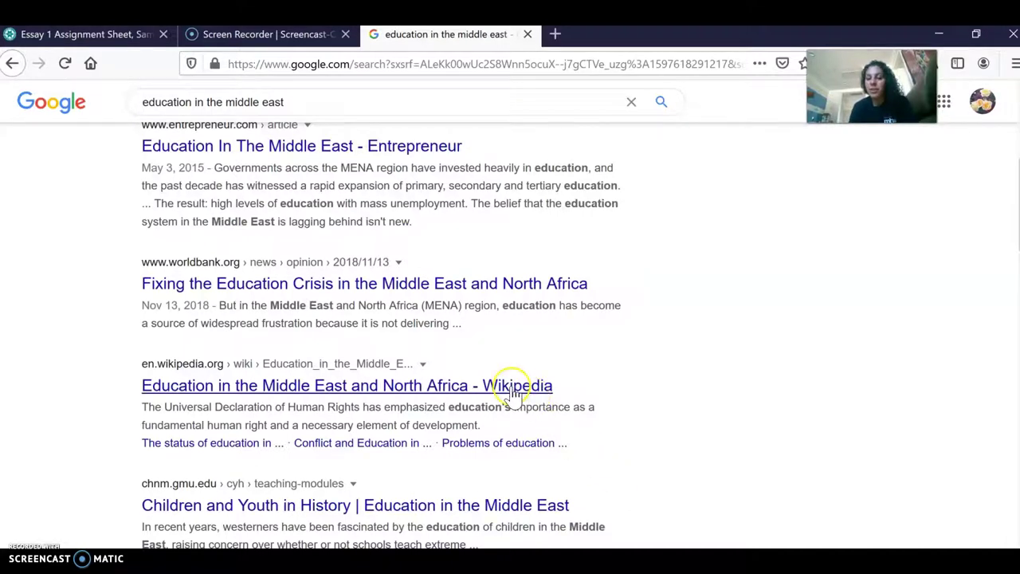
Step: Open the 'Education in the Middle East and North Africa' Wikipedia article and find its Notes and references
click(514, 391)
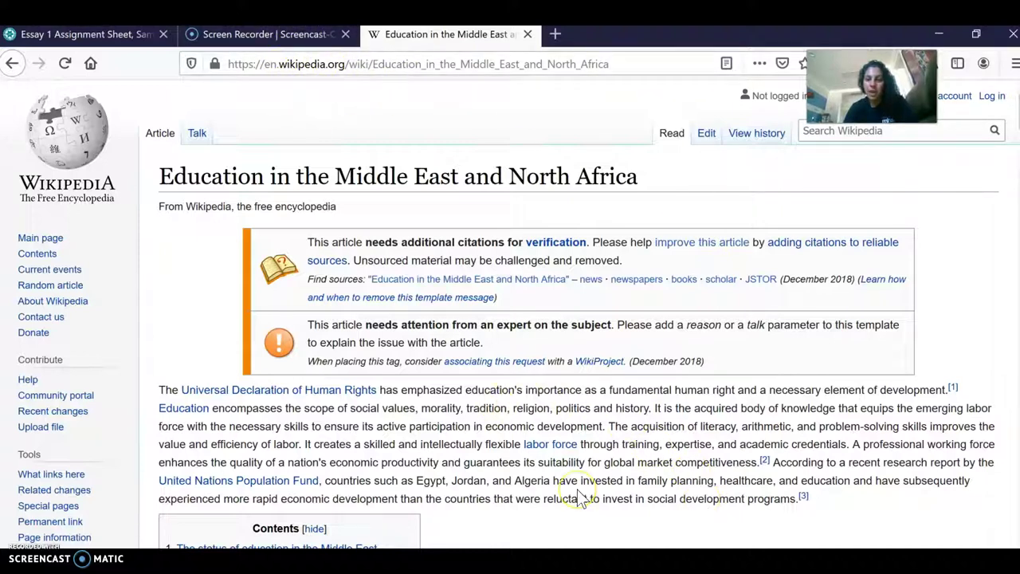
scroll(579, 496, down, 15)
scroll(579, 472, down, 20)
scroll(580, 472, up, 5)
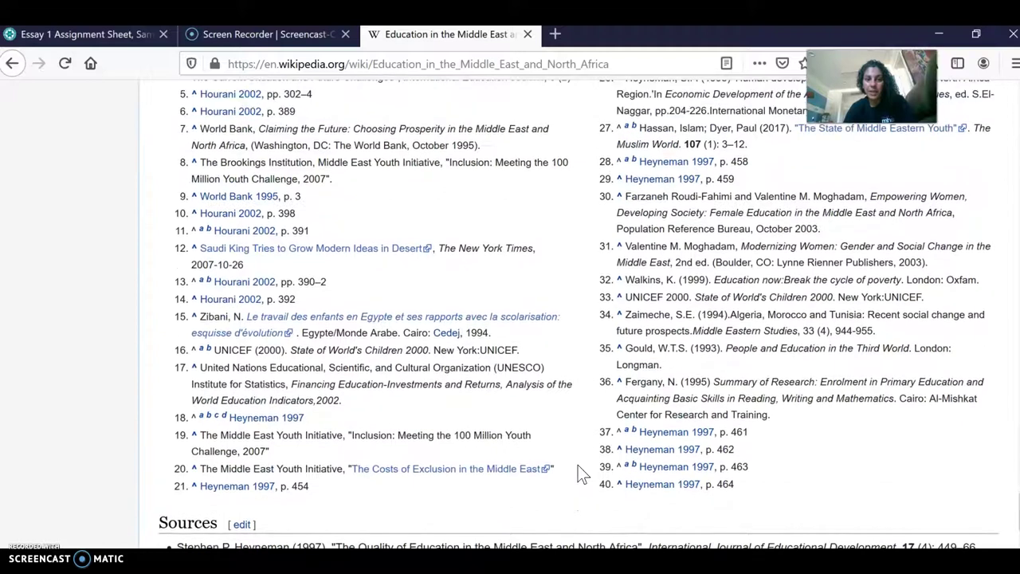
scroll(578, 465, up, 2)
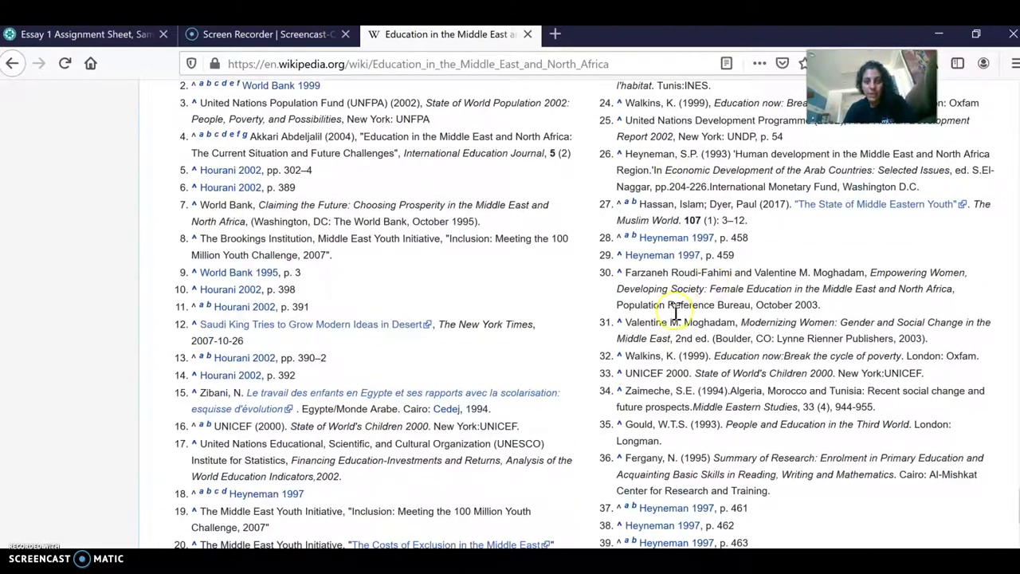
scroll(676, 313, up, 2)
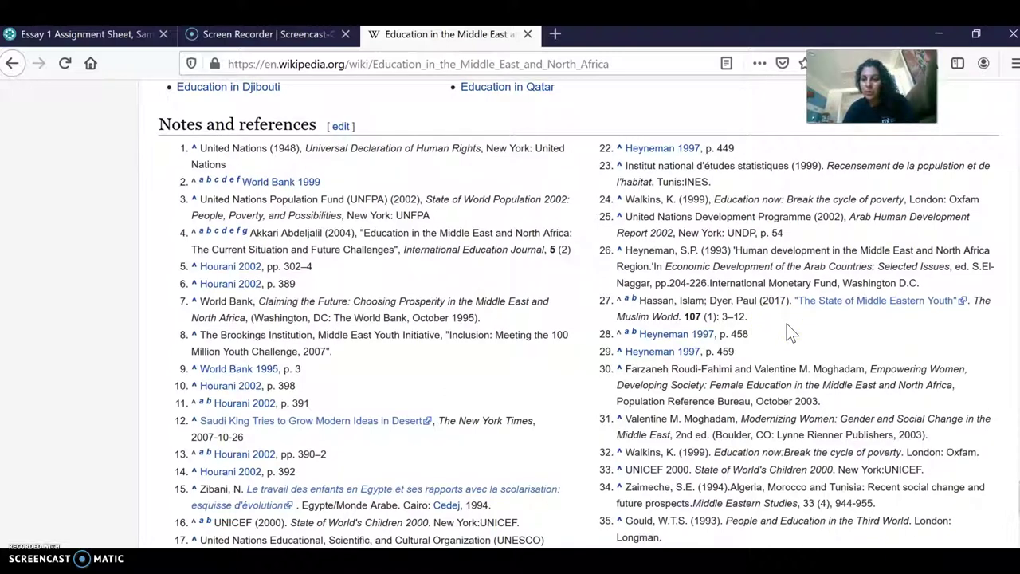
click(718, 321)
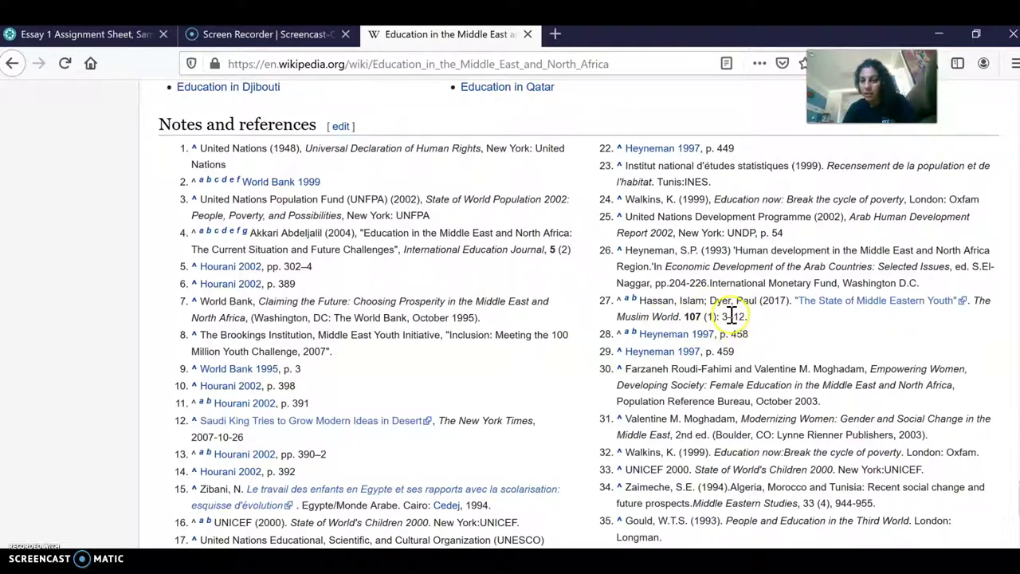
Step: Open the cited source 'The State of Middle Eastern Youth' on Academia.edu and download its PDF
click(865, 307)
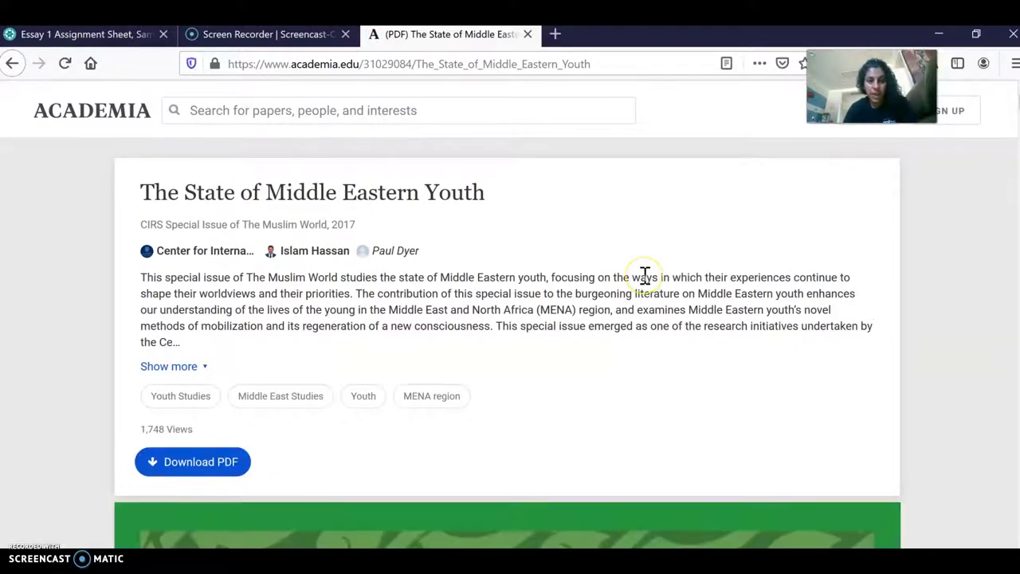
scroll(645, 275, down, 1)
click(224, 441)
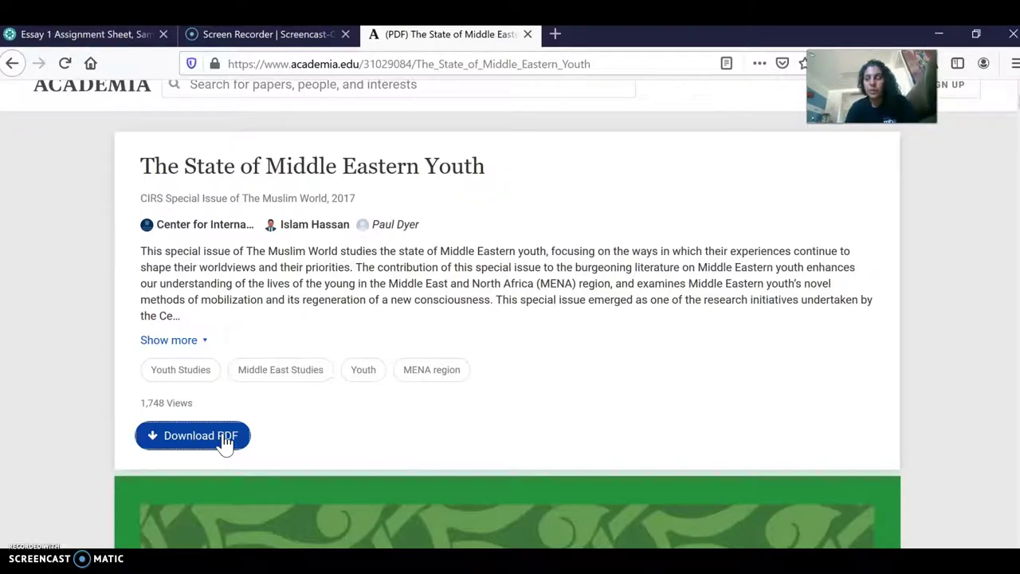
click(224, 441)
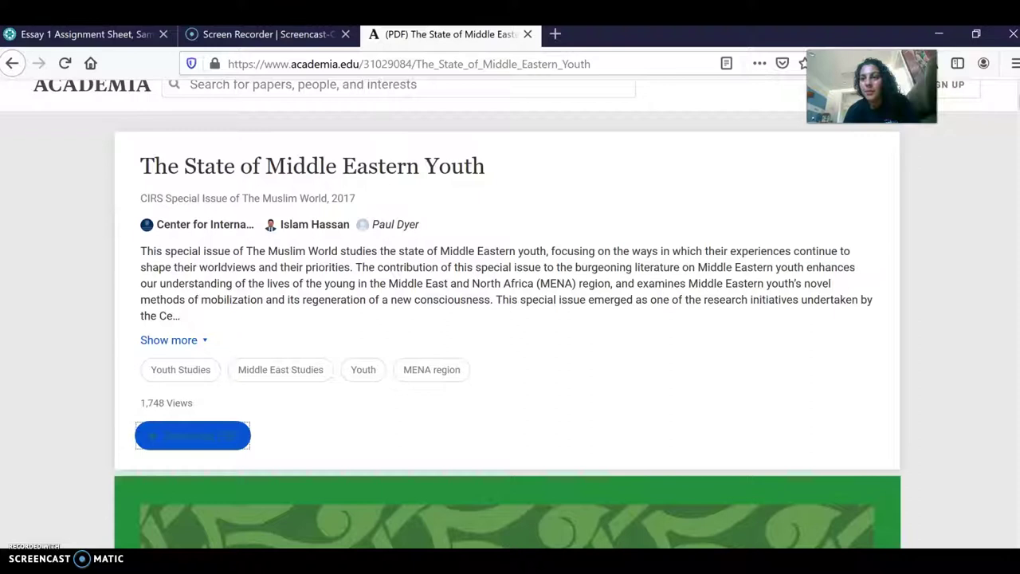
Step: Read through the PDF's contents pages, then return to the Wikipedia article
scroll(583, 359, up, 1)
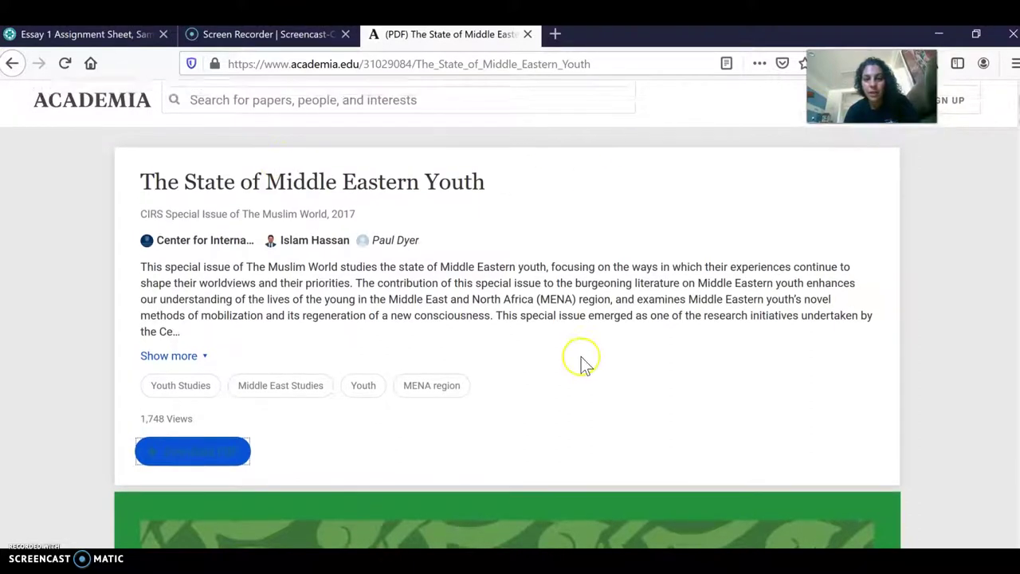
scroll(578, 356, down, 5)
scroll(577, 360, down, 10)
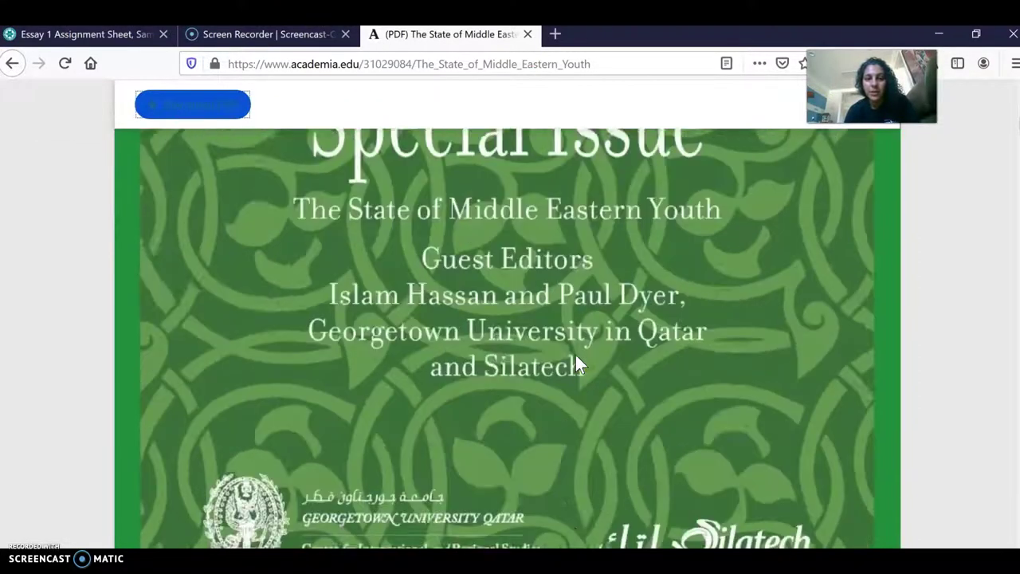
scroll(574, 355, down, 5)
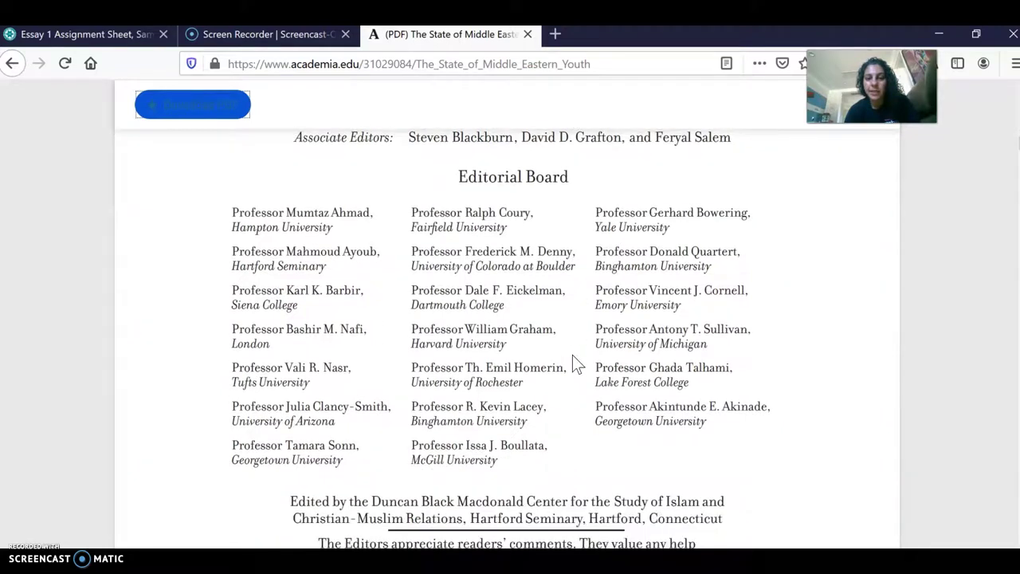
scroll(571, 354, up, 2)
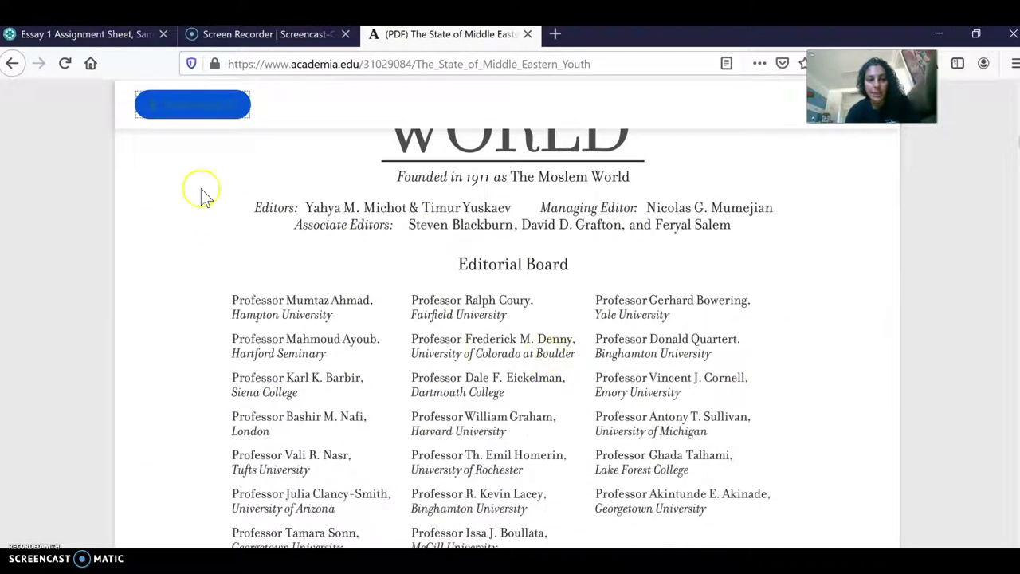
scroll(503, 326, down, 7)
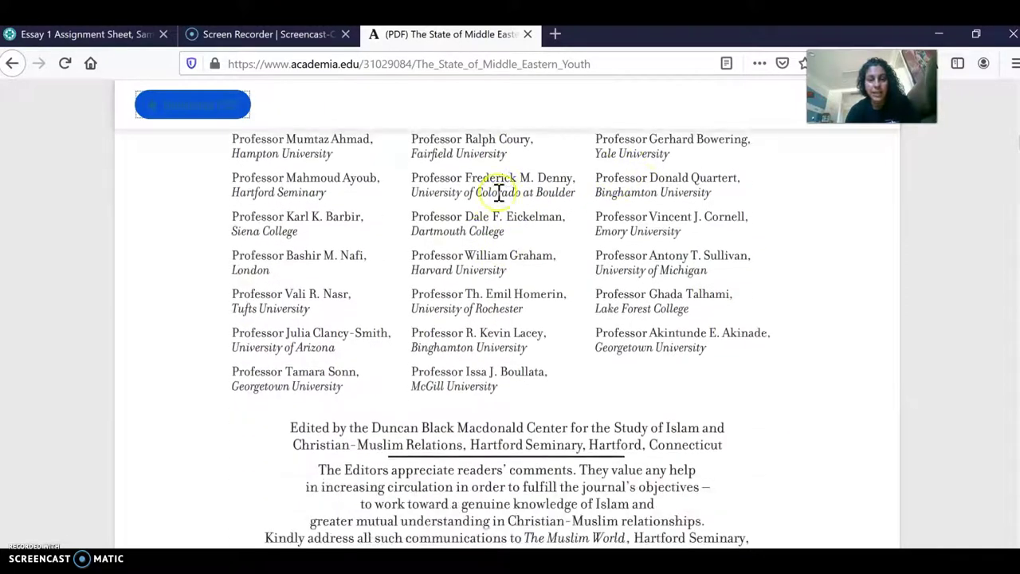
scroll(512, 313, down, 6)
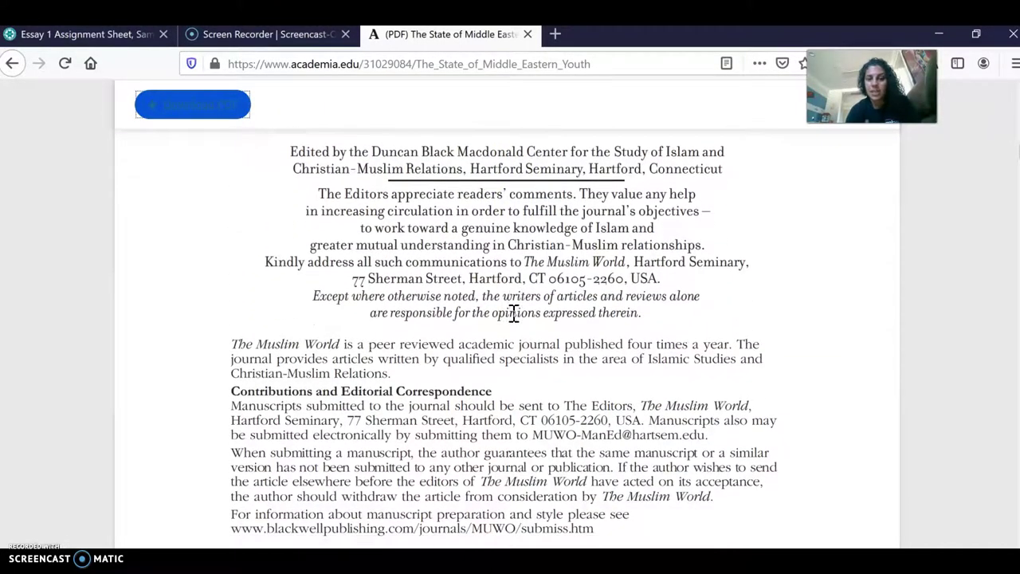
scroll(514, 315, down, 11)
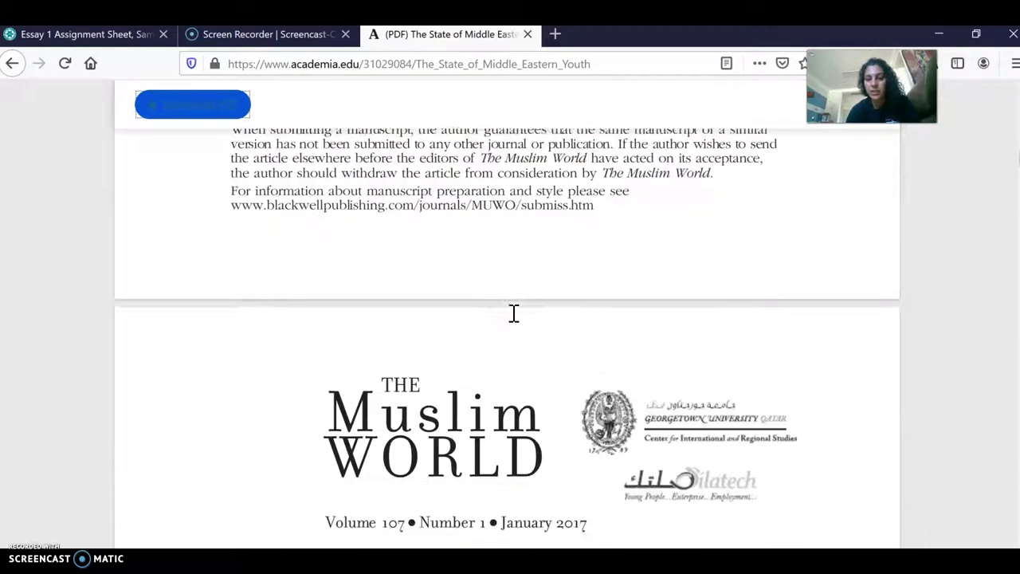
scroll(513, 316, down, 6)
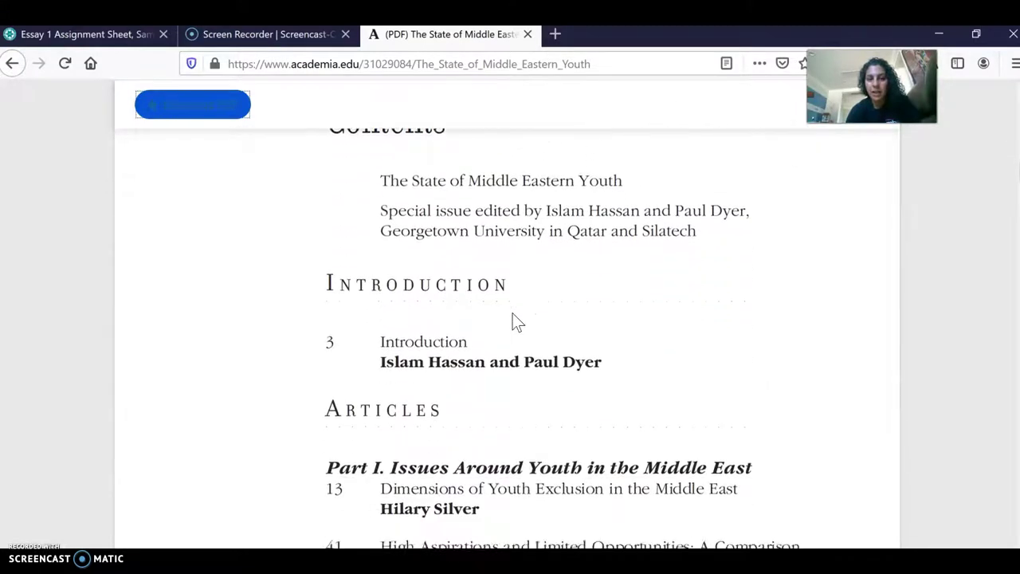
scroll(514, 315, down, 2)
scroll(514, 315, down, 2)
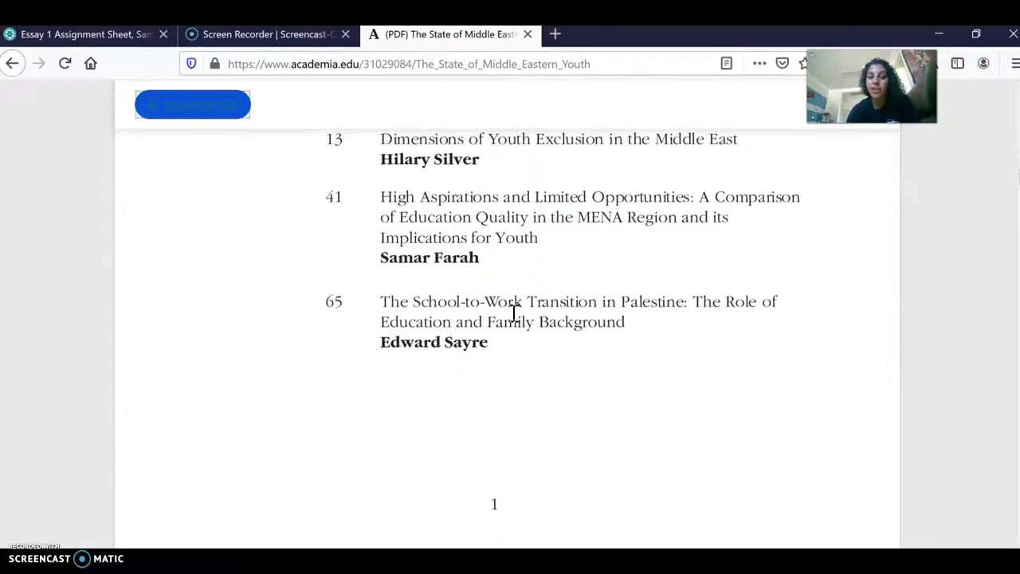
scroll(513, 314, down, 7)
scroll(512, 314, down, 4)
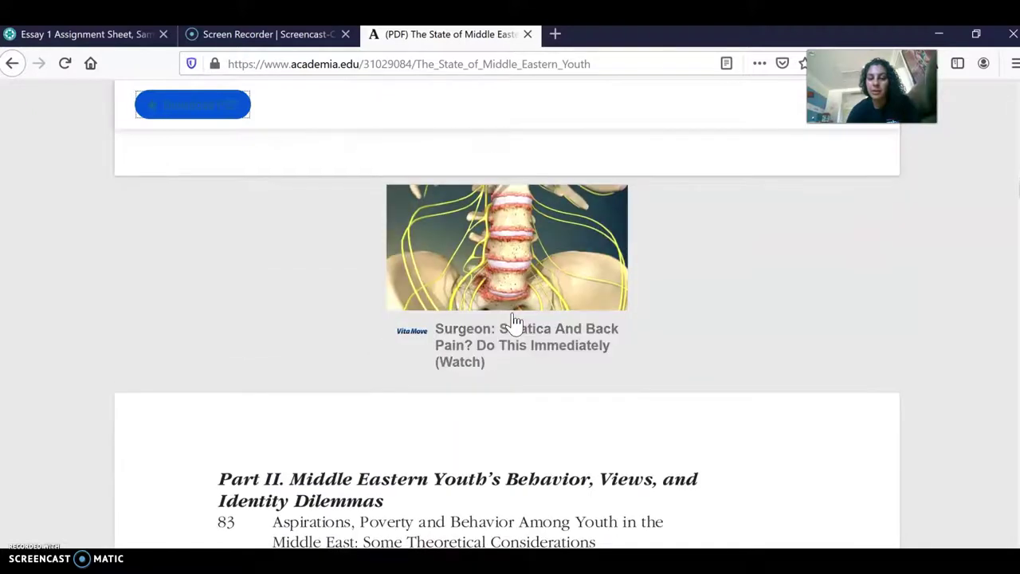
scroll(511, 313, down, 6)
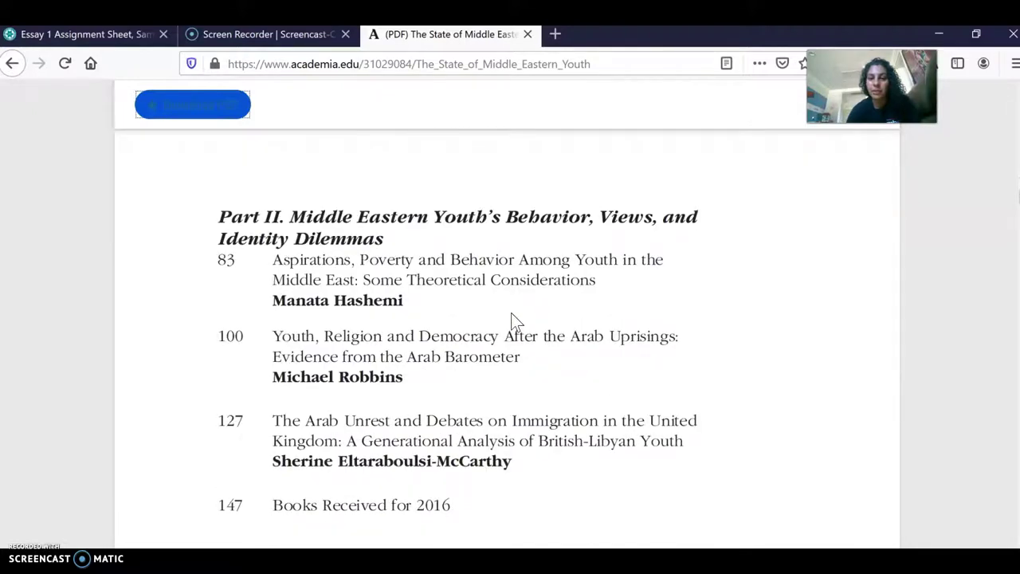
scroll(511, 314, down, 4)
click(14, 65)
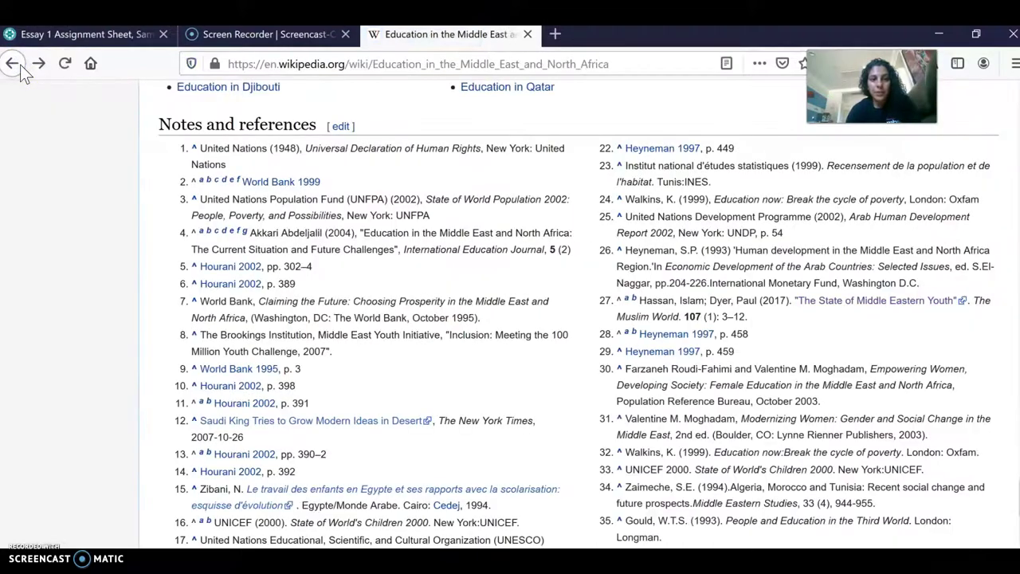
Step: From the Google homepage, search 'google scholar' and open the Google Scholar site
click(14, 64)
scroll(660, 279, up, 4)
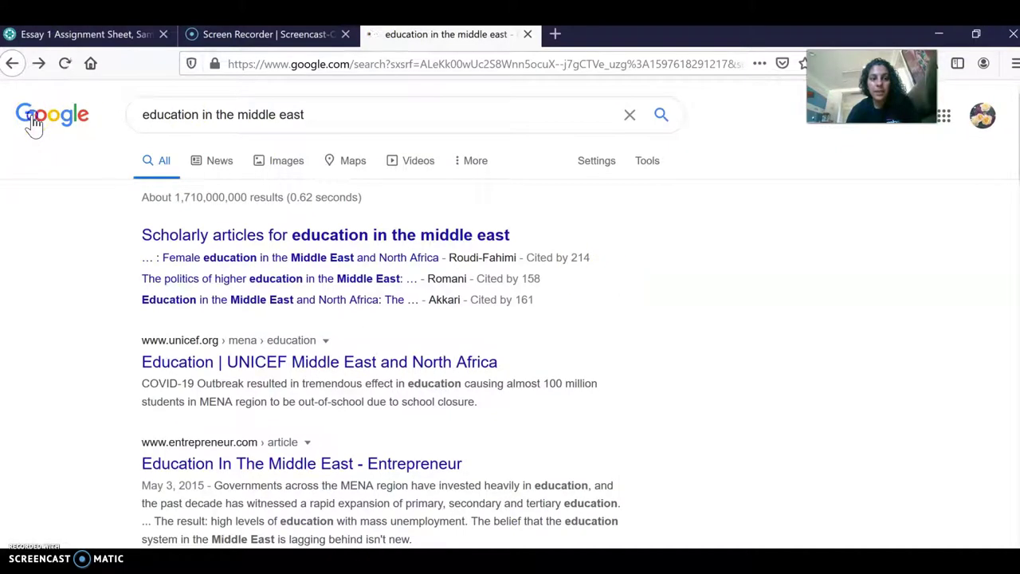
click(32, 119)
text(go)
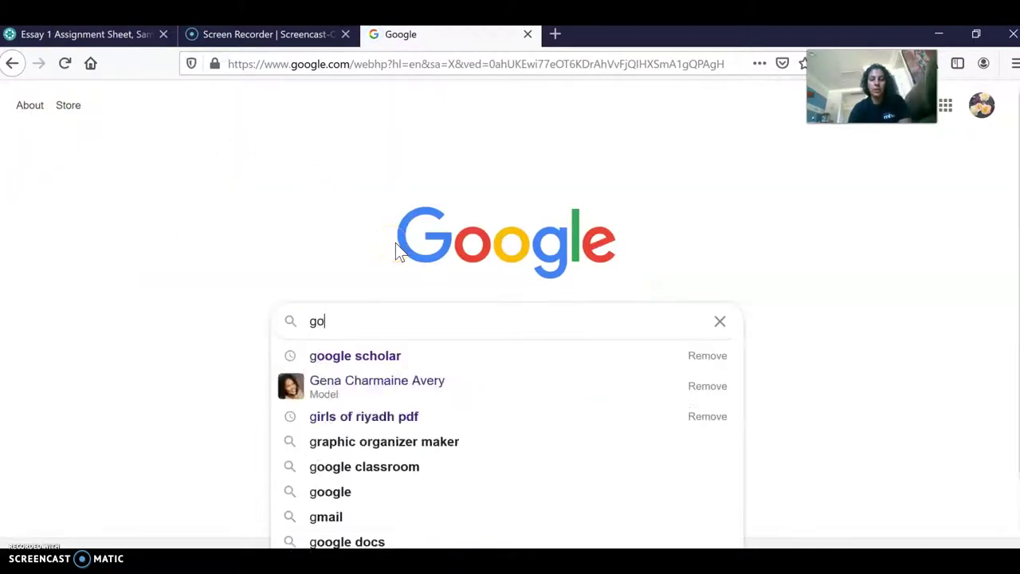
text(ogle scholar)
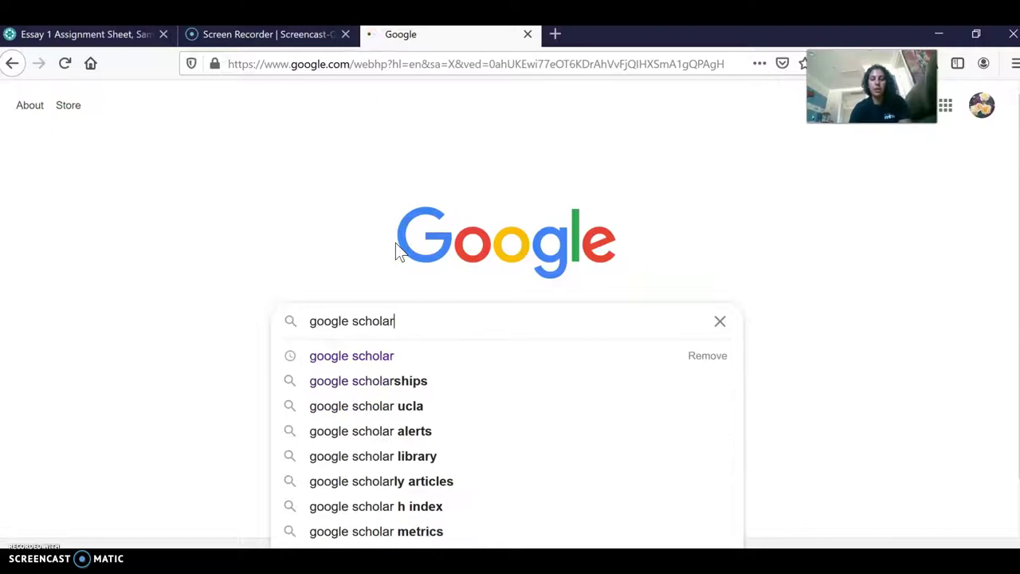
key(Return)
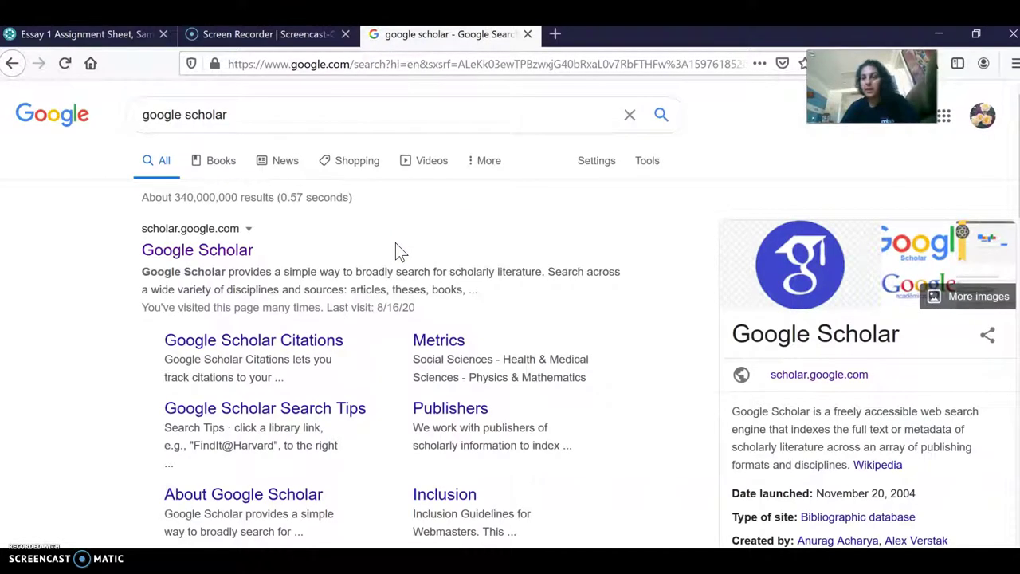
click(193, 250)
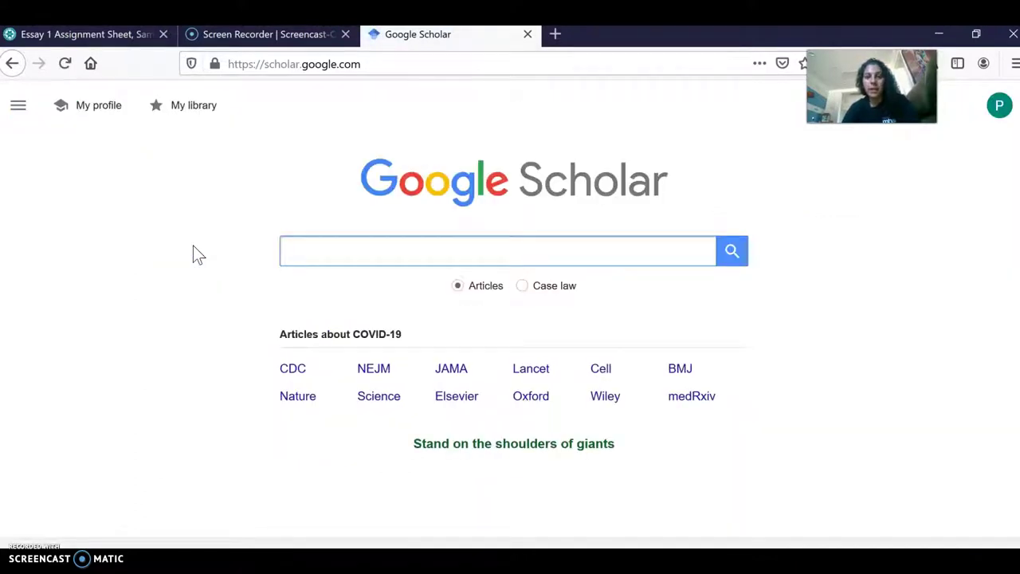
Step: Reopen Google Scholar and search 'education in the middle east' using the autocomplete suggestion
click(13, 64)
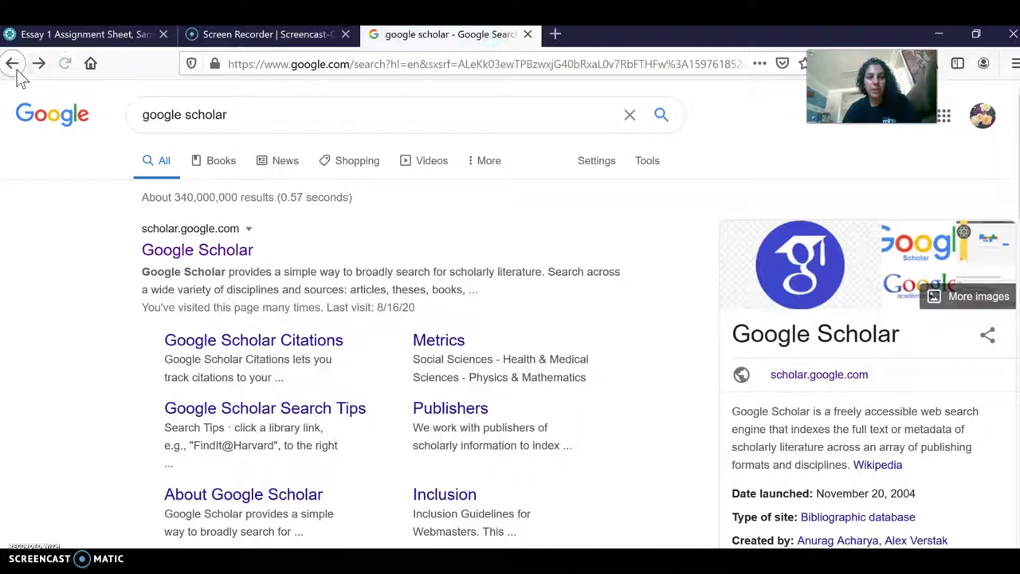
click(211, 256)
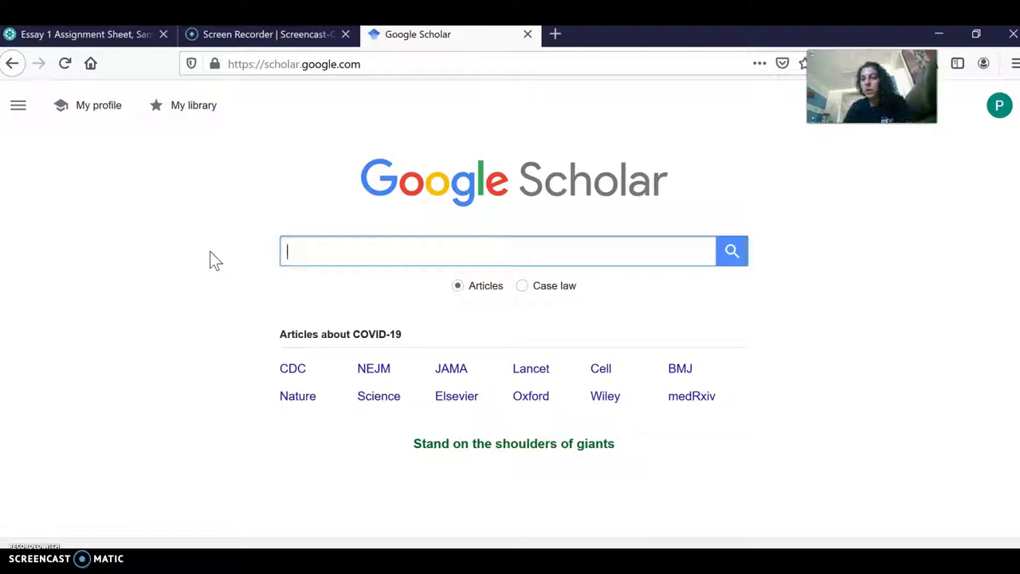
text(education)
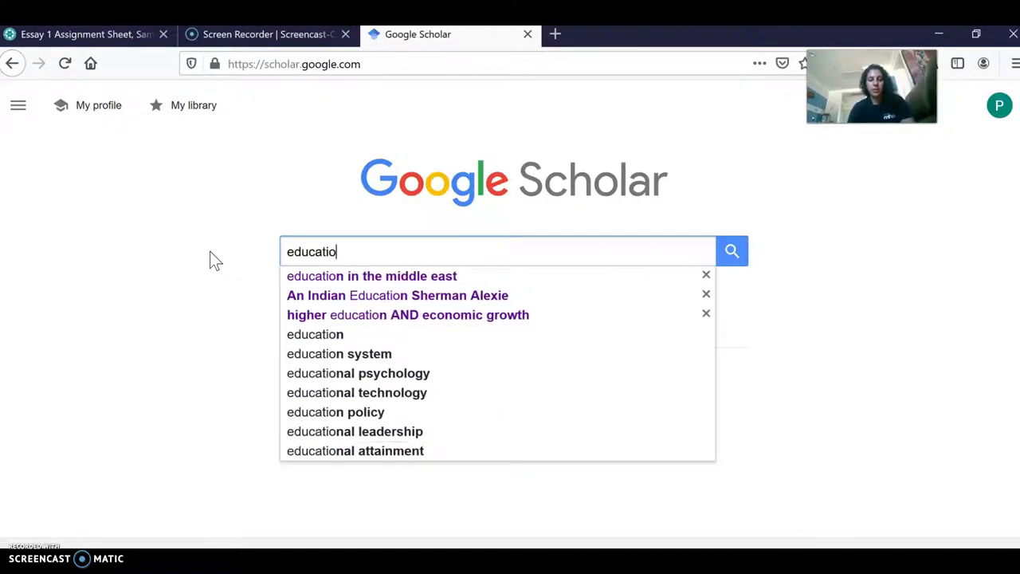
key(Down)
key(Return)
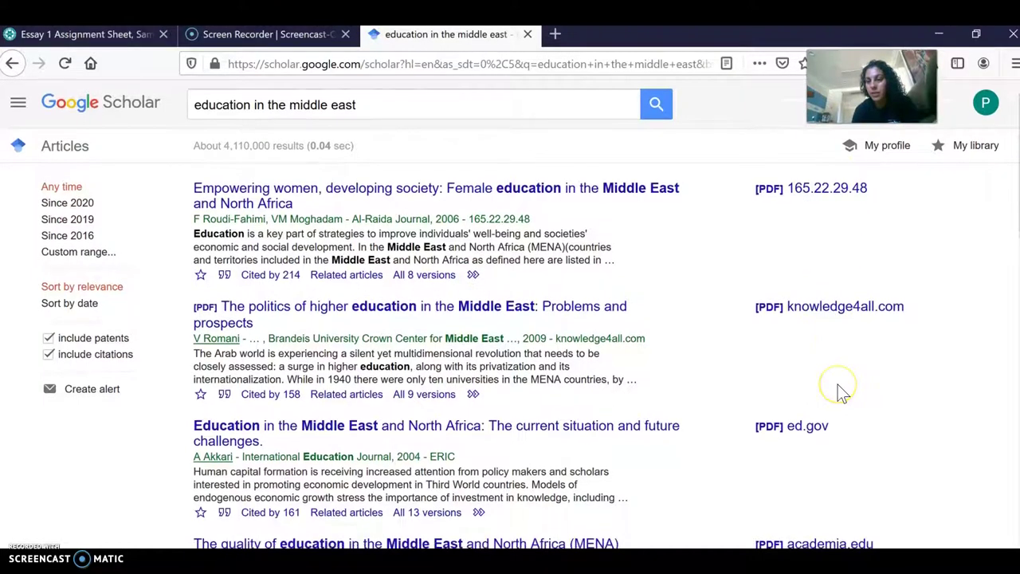
Step: Scroll the first results page down to 'Higher education in the Middle East' and go to page 3
scroll(840, 391, down, 2)
scroll(838, 384, down, 6)
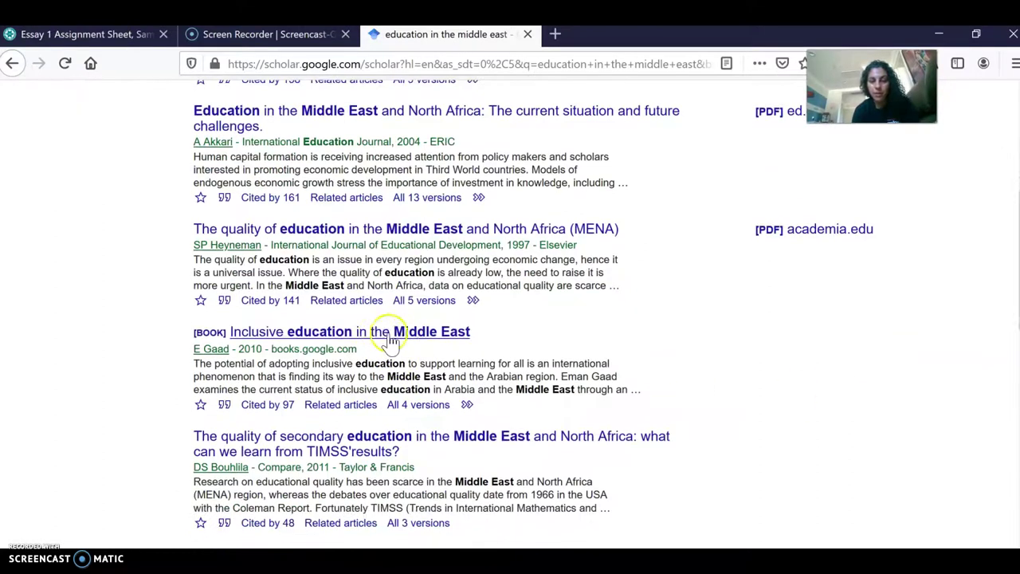
scroll(487, 454, down, 2)
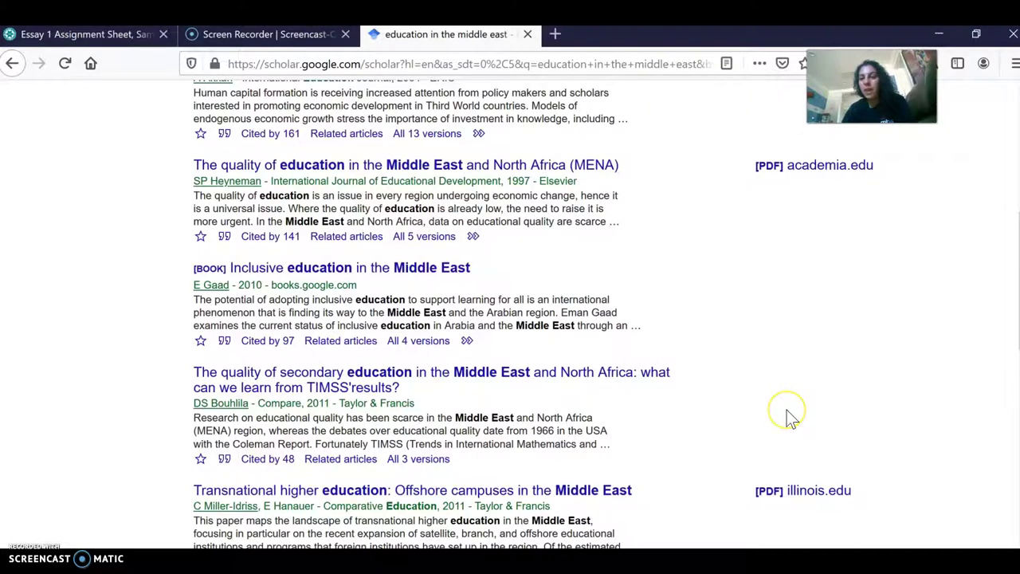
scroll(786, 410, down, 2)
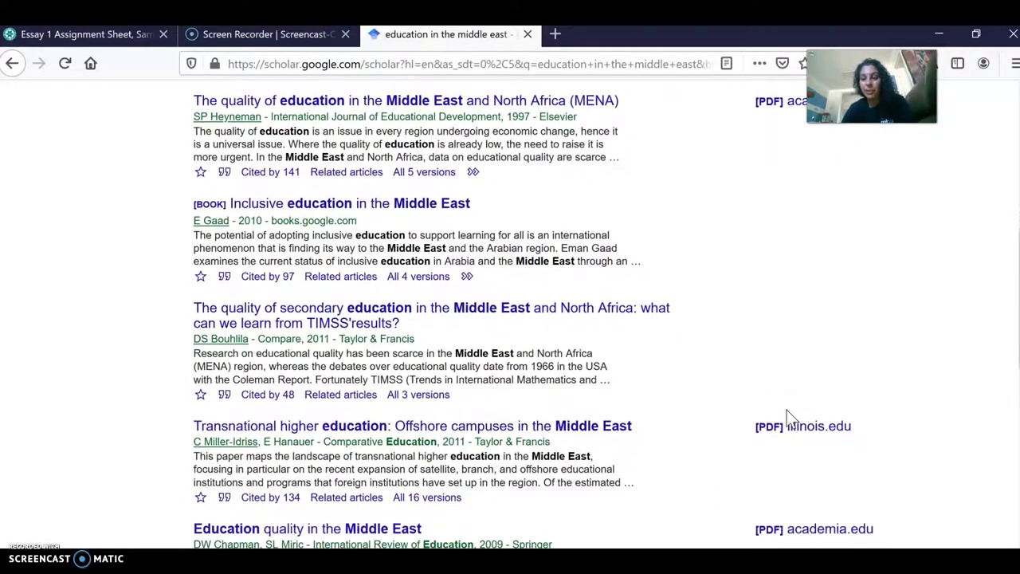
scroll(787, 410, down, 2)
scroll(787, 409, down, 2)
scroll(787, 410, down, 4)
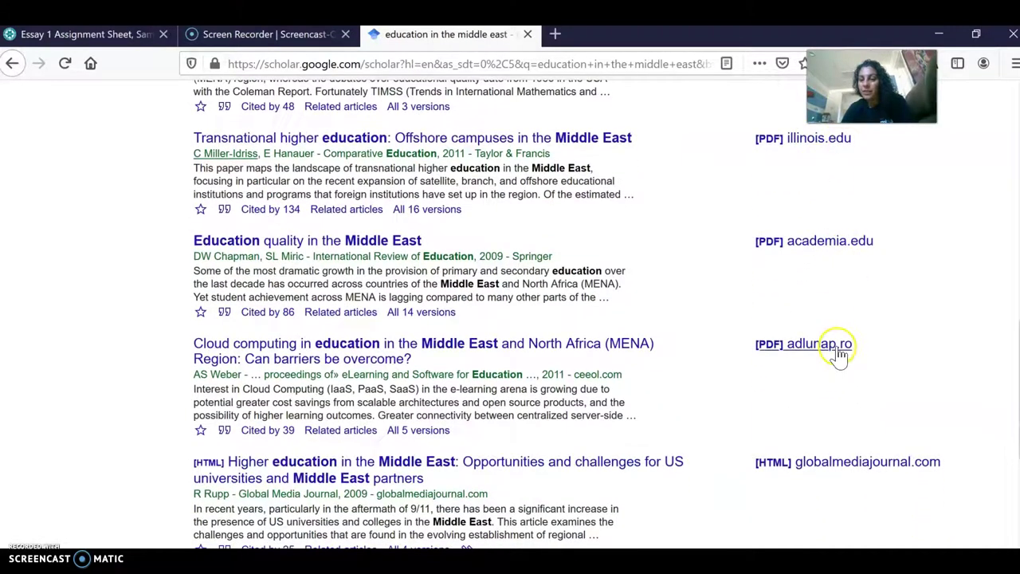
scroll(840, 353, down, 5)
scroll(838, 348, down, 3)
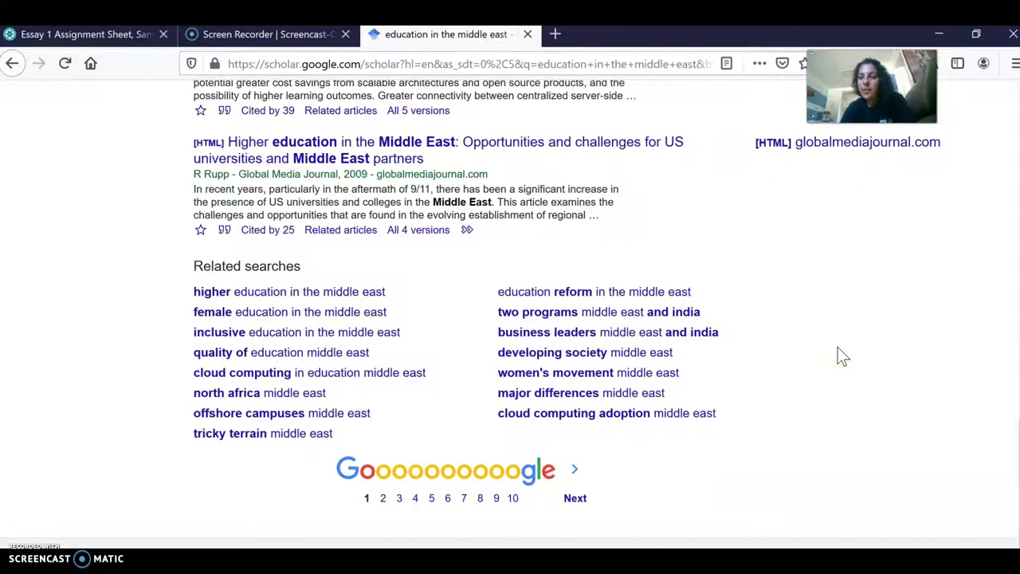
click(399, 499)
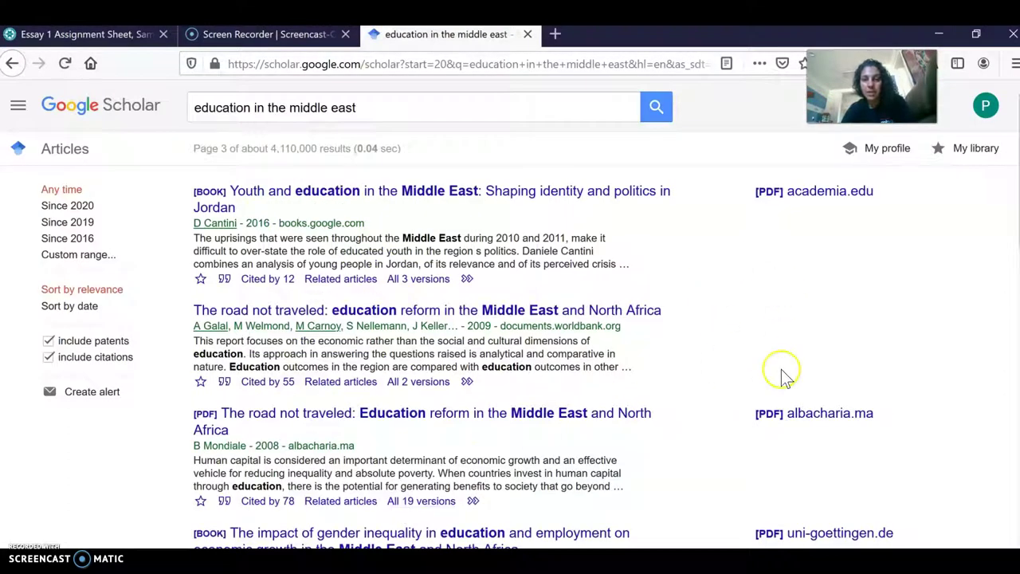
Step: Apply the 'Since 2020' time filter to the Google Scholar results
scroll(781, 370, down, 2)
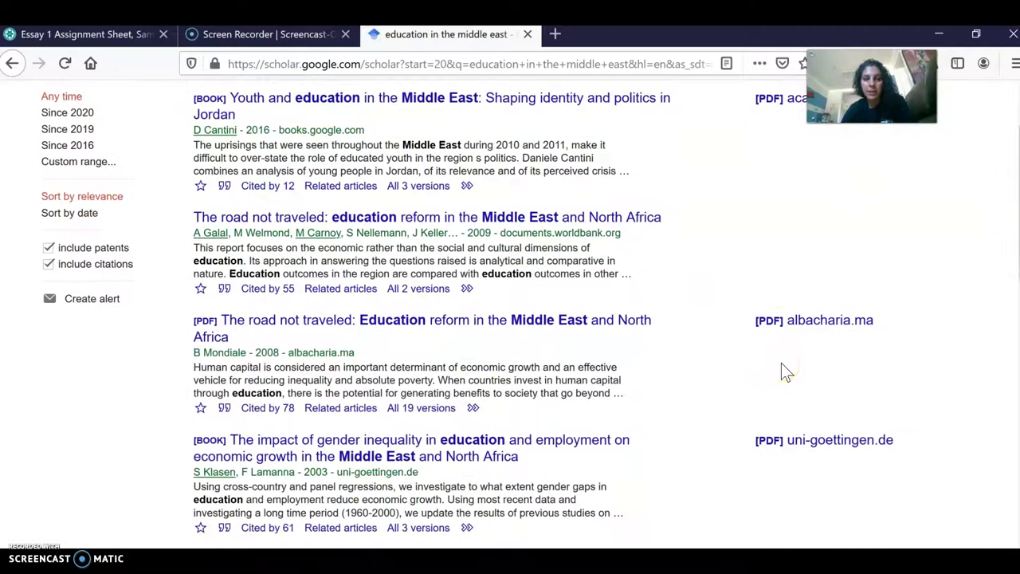
scroll(781, 370, up, 2)
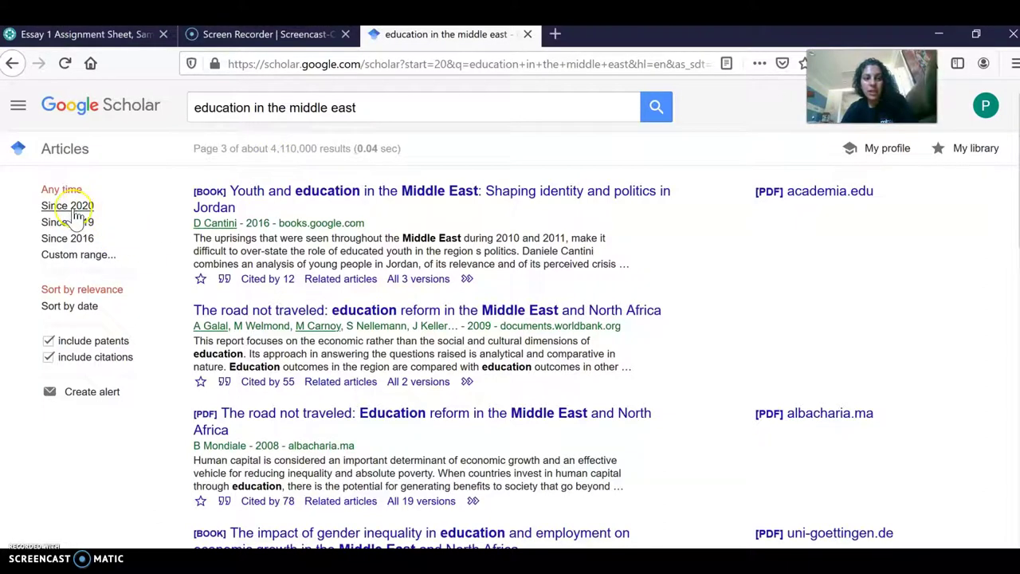
click(72, 209)
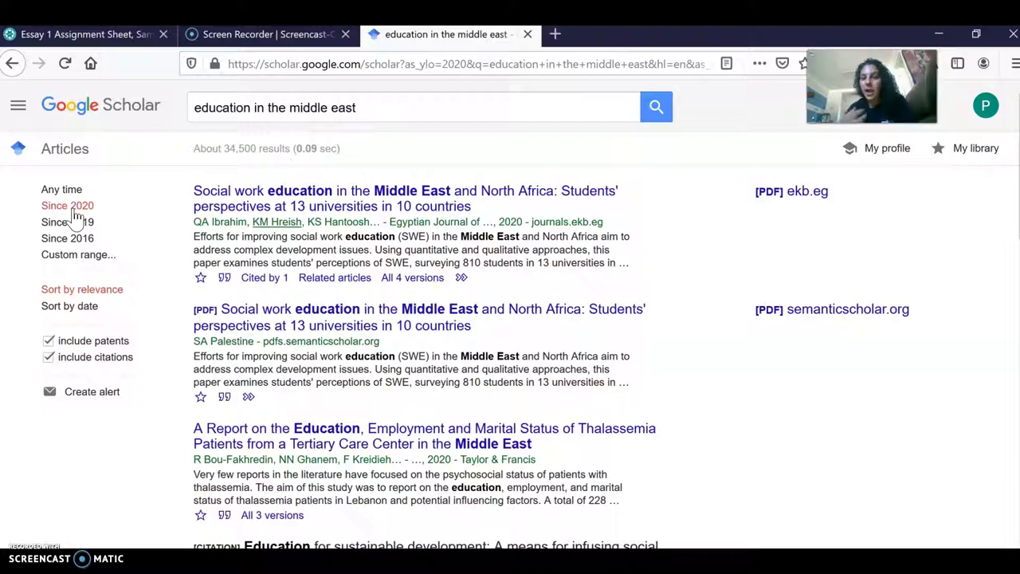
Step: Open the Egyptian Journal of Social Work article on Middle East social work education and read its abstract
click(469, 205)
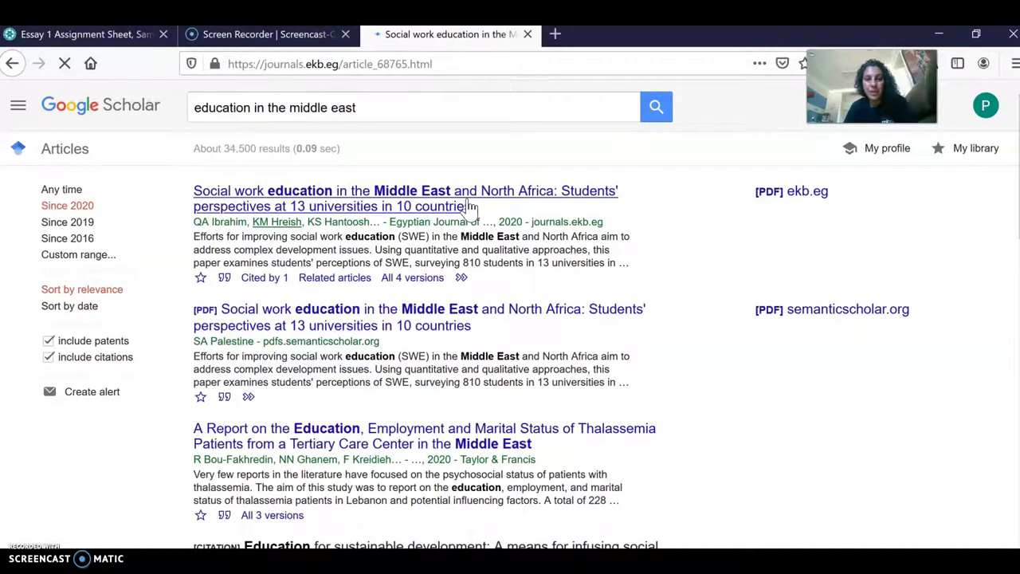
click(846, 317)
scroll(666, 339, down, 6)
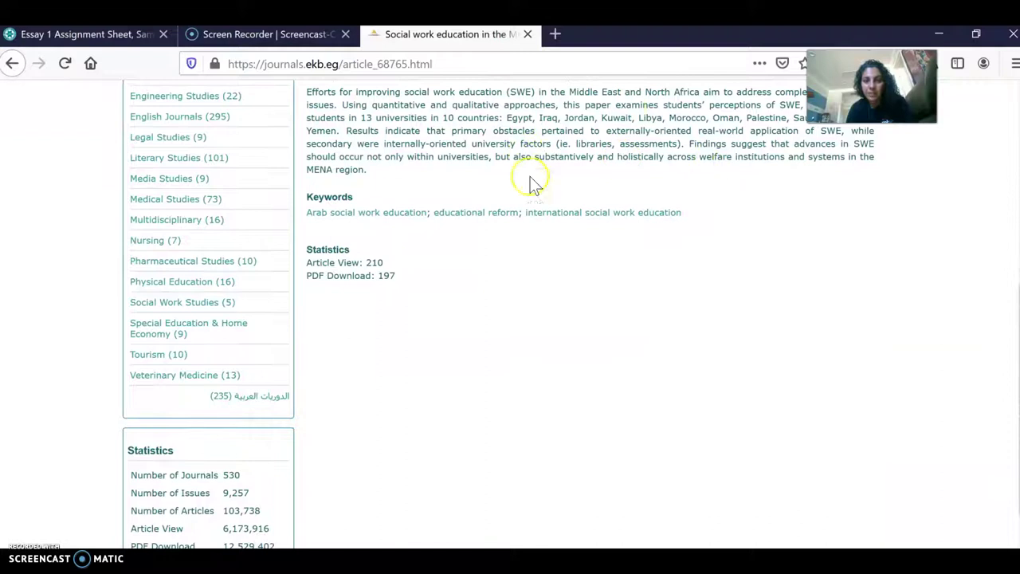
scroll(604, 363, down, 2)
scroll(603, 351, up, 7)
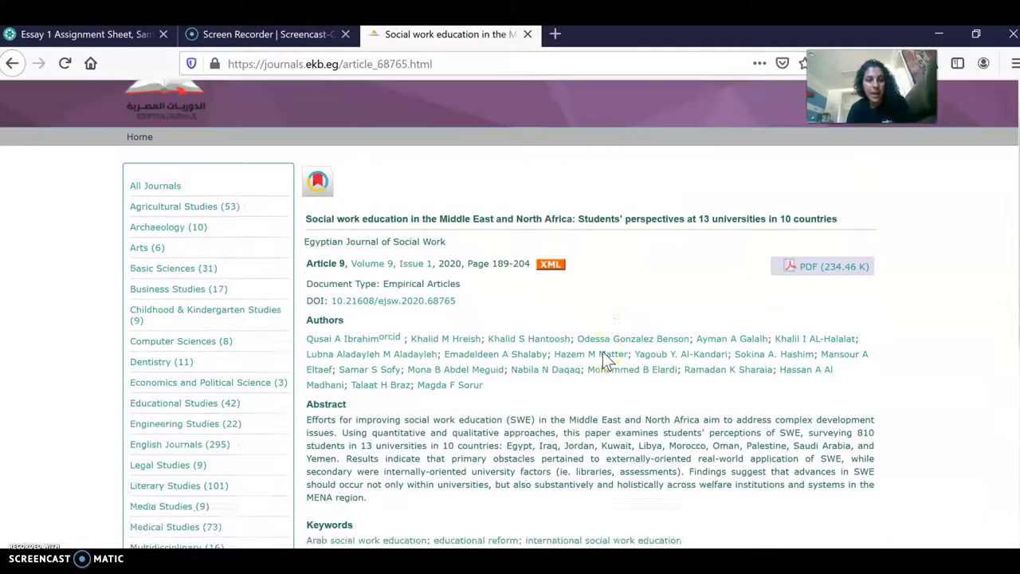
Step: Back on the Scholar results, show the first article's citations and select the APA citation
click(13, 66)
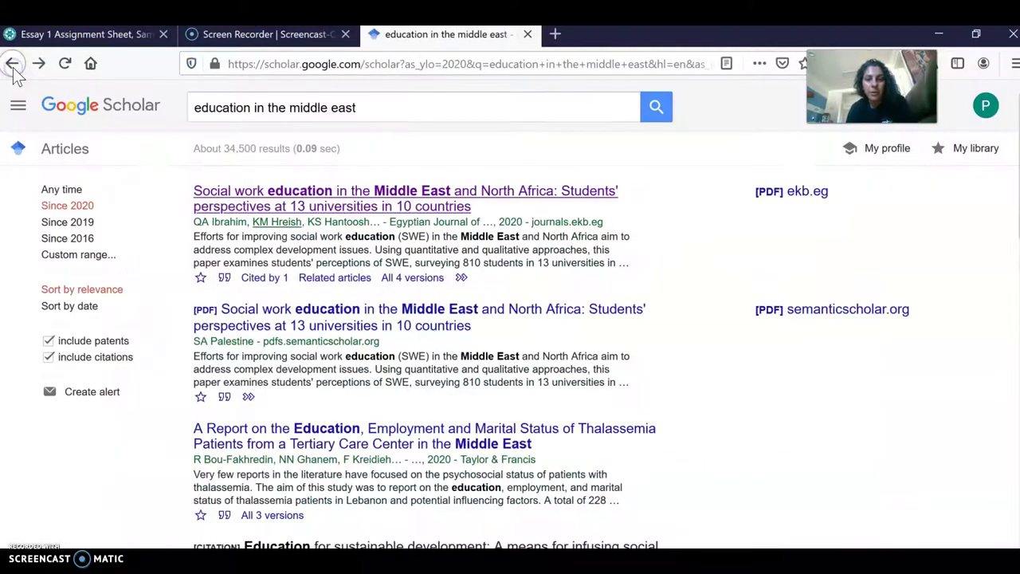
click(225, 279)
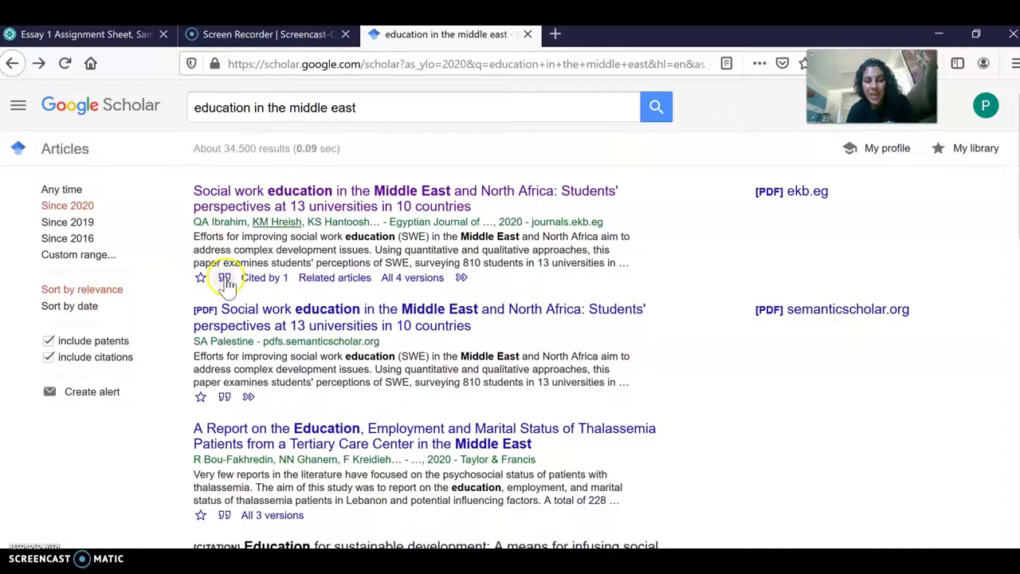
click(225, 278)
triple_click(435, 246)
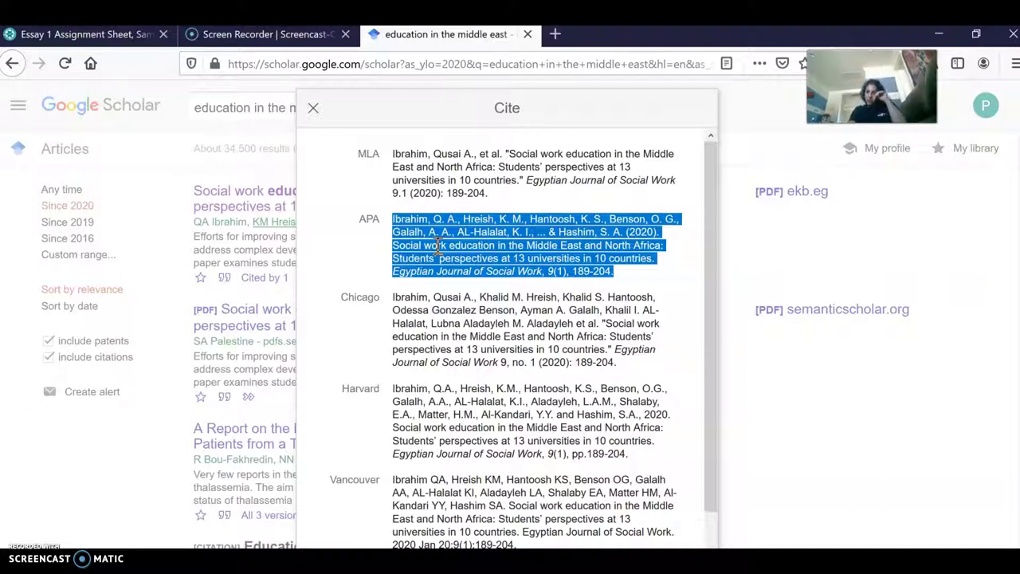
click(640, 56)
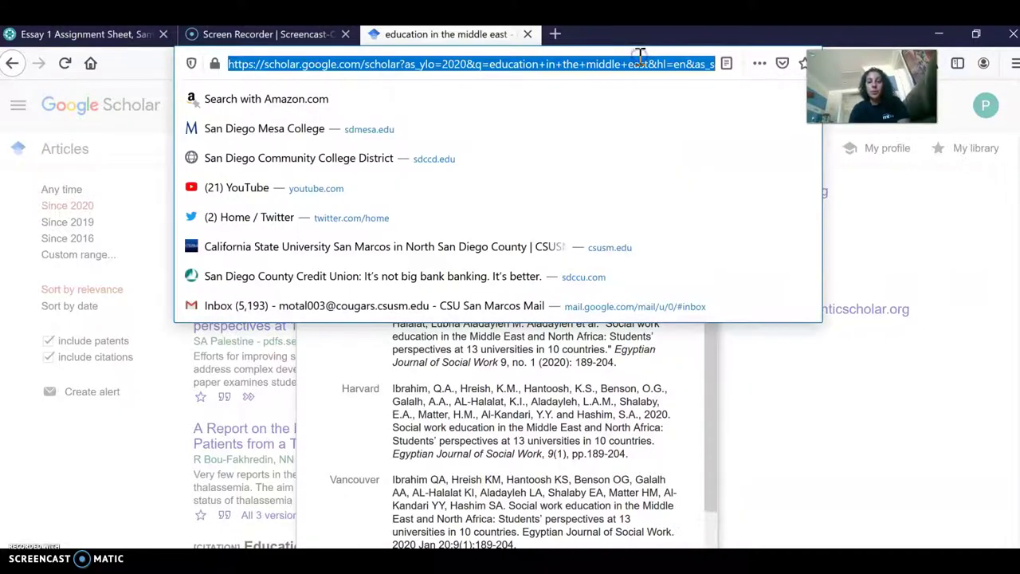
text(www.youtube.com/)
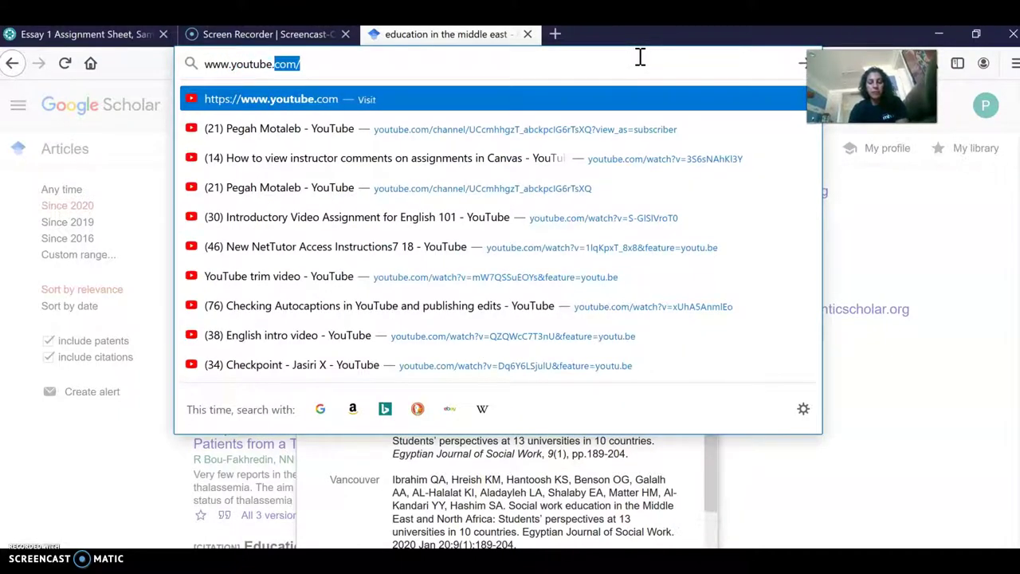
key(Return)
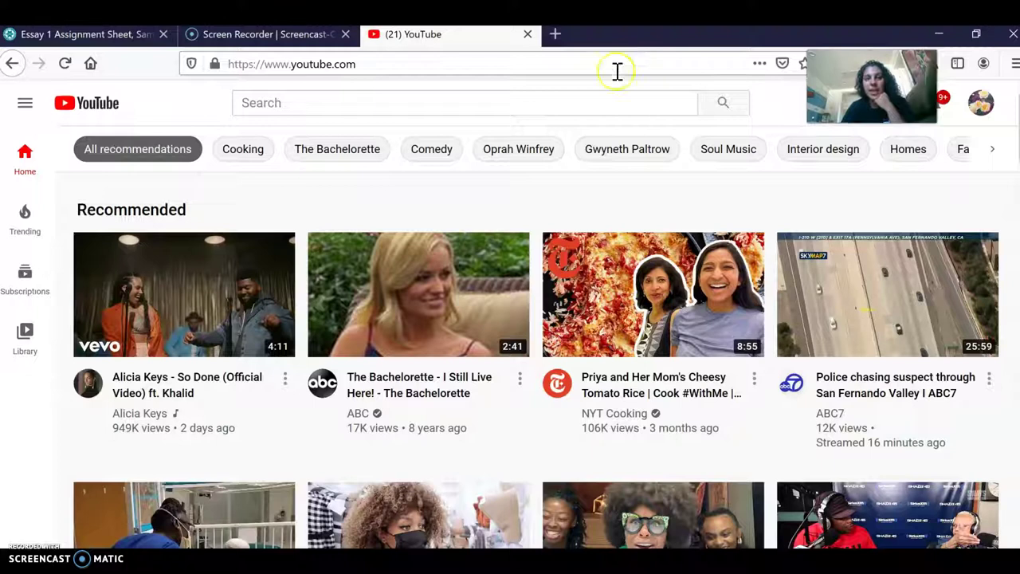
Step: Search YouTube for 'education in the middle east'
click(577, 96)
text(ed)
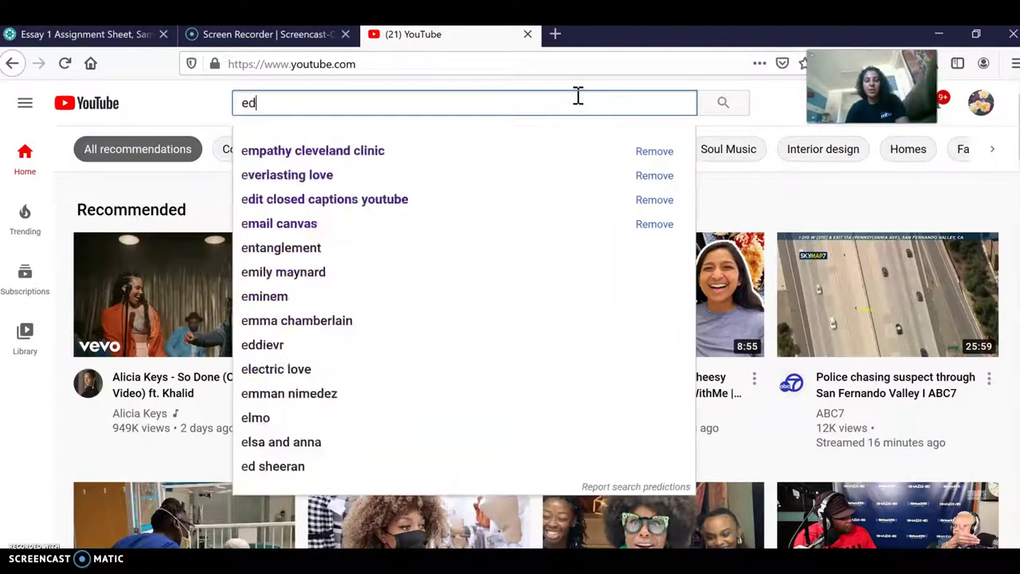
text(ucational)
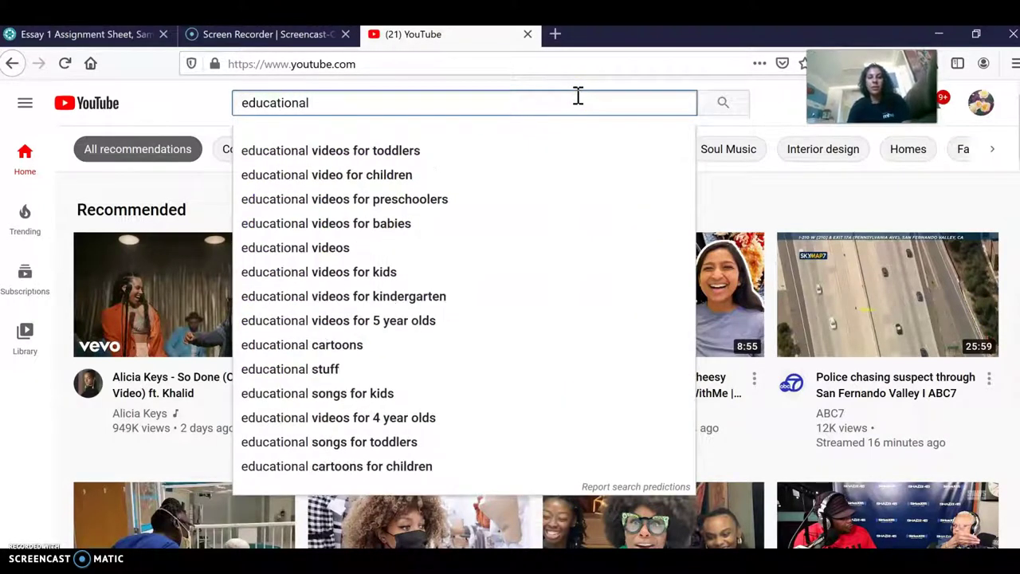
key(BackSpace)
key(BackSpace)
text(in t)
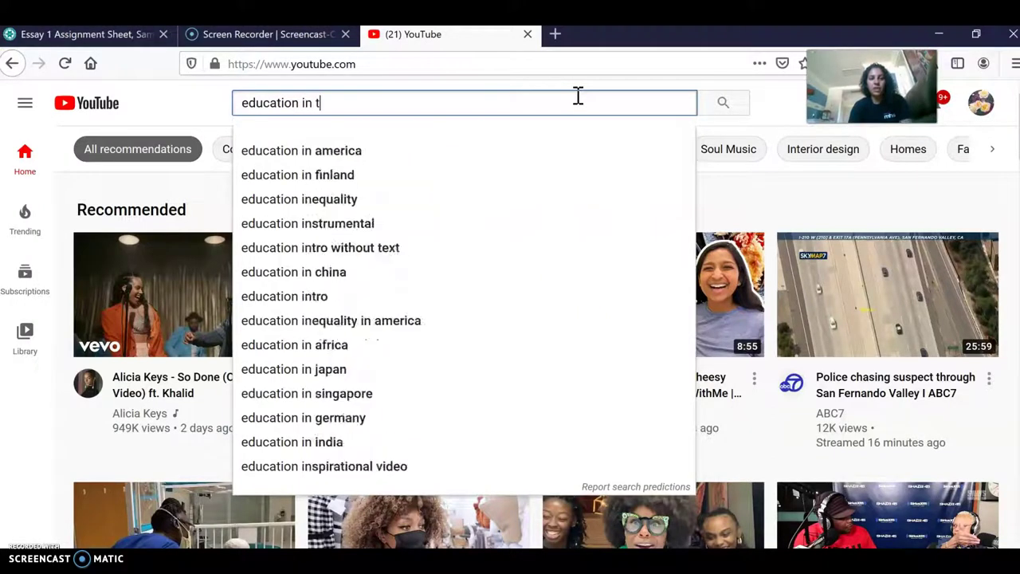
text(he middle east)
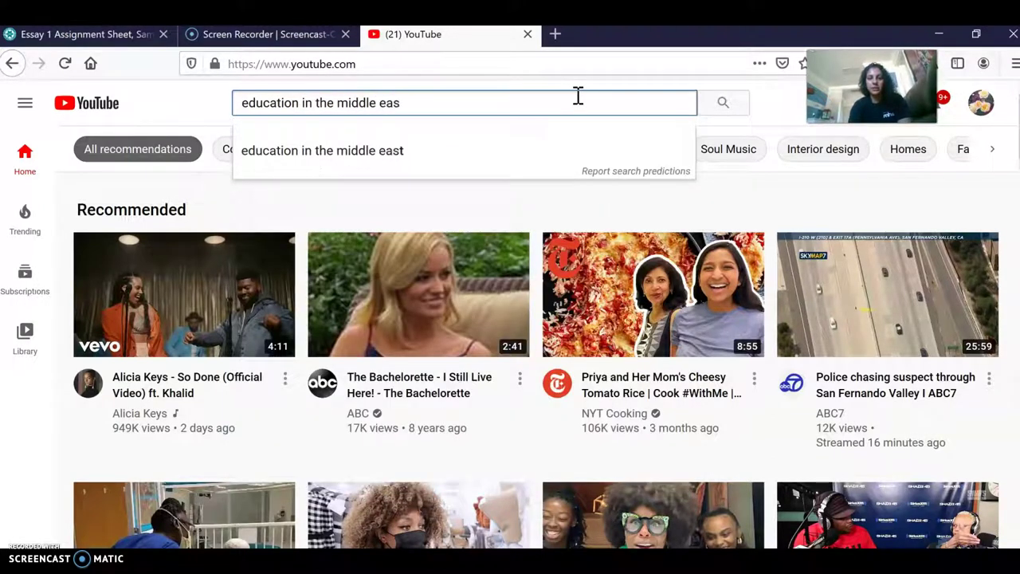
key(Return)
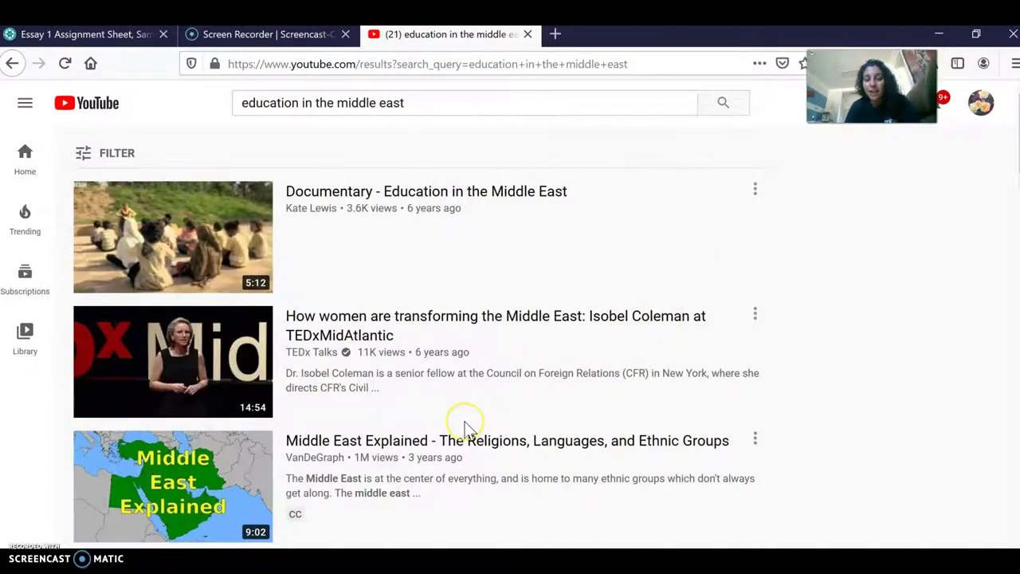
scroll(464, 430, down, 2)
scroll(465, 431, down, 4)
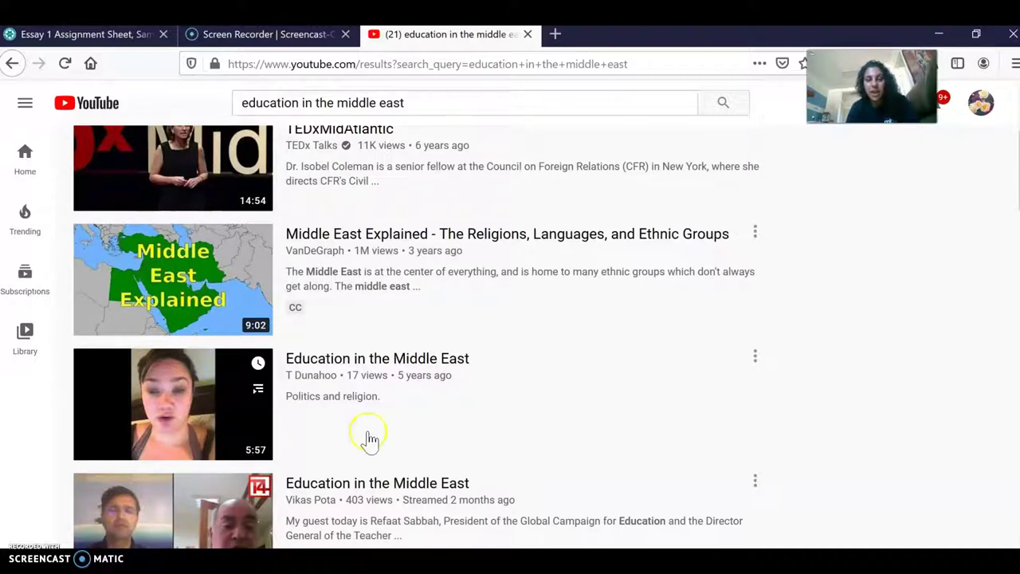
scroll(456, 426, down, 1)
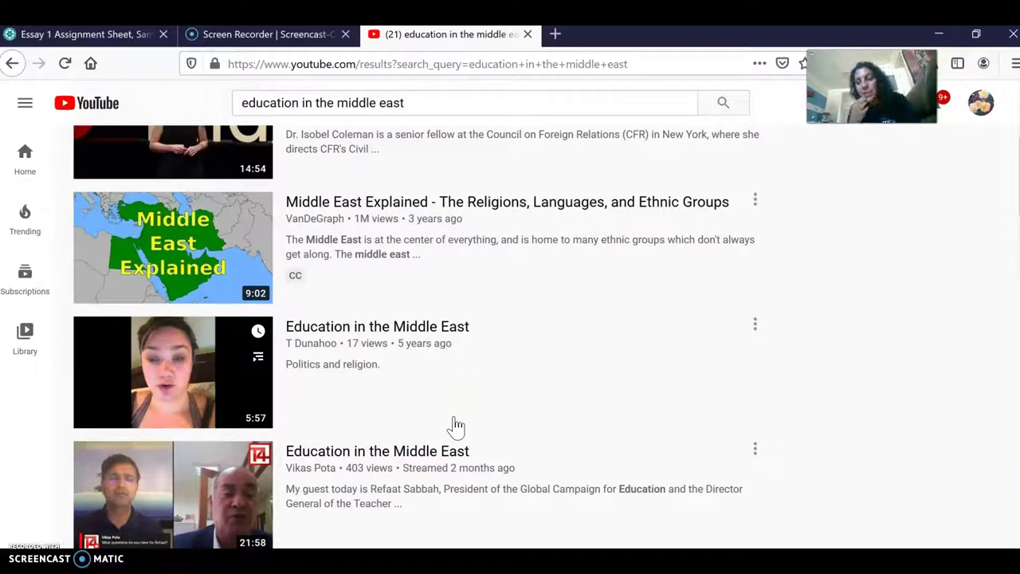
scroll(456, 426, down, 4)
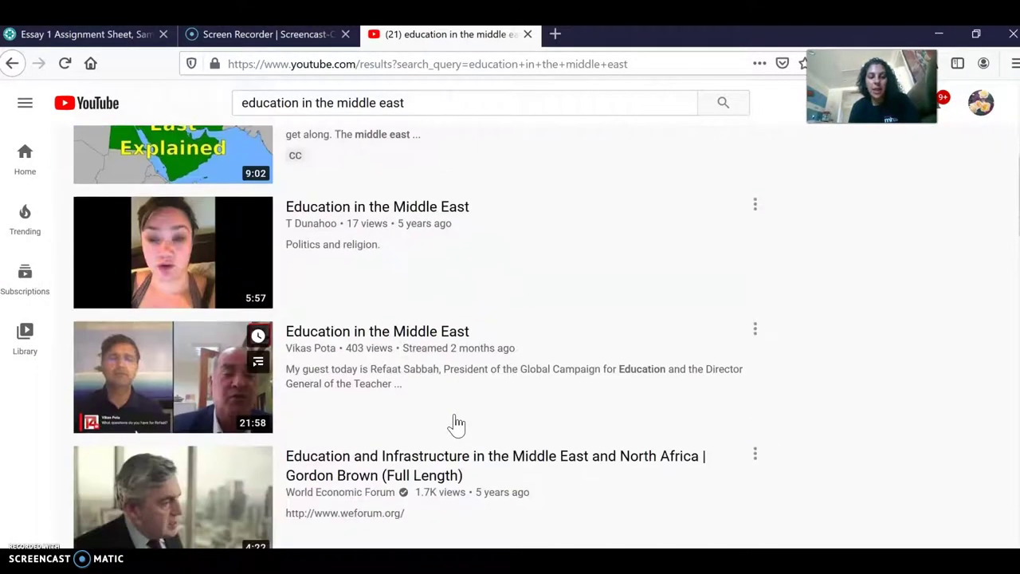
scroll(456, 426, down, 3)
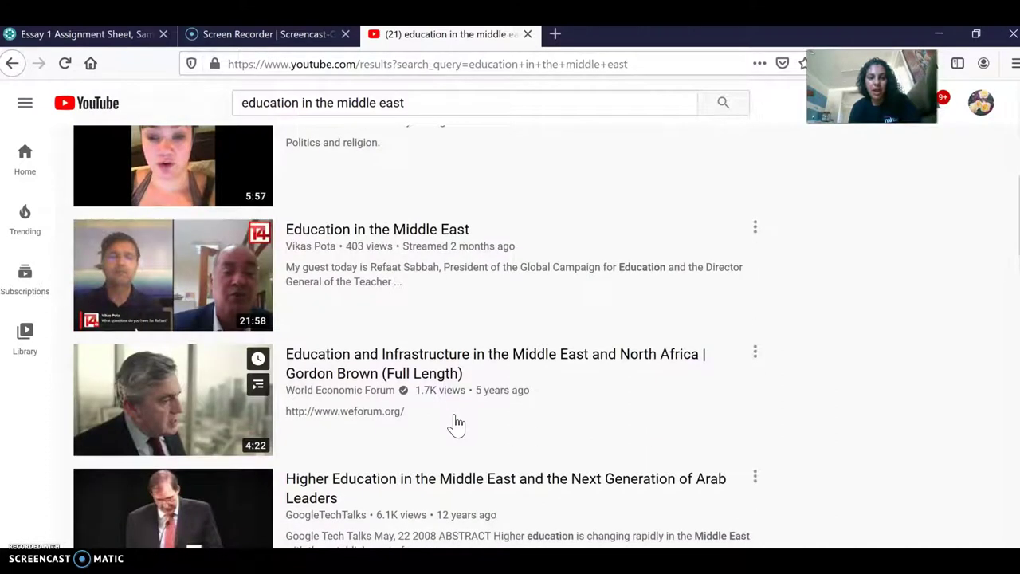
scroll(456, 426, down, 1)
scroll(456, 426, down, 2)
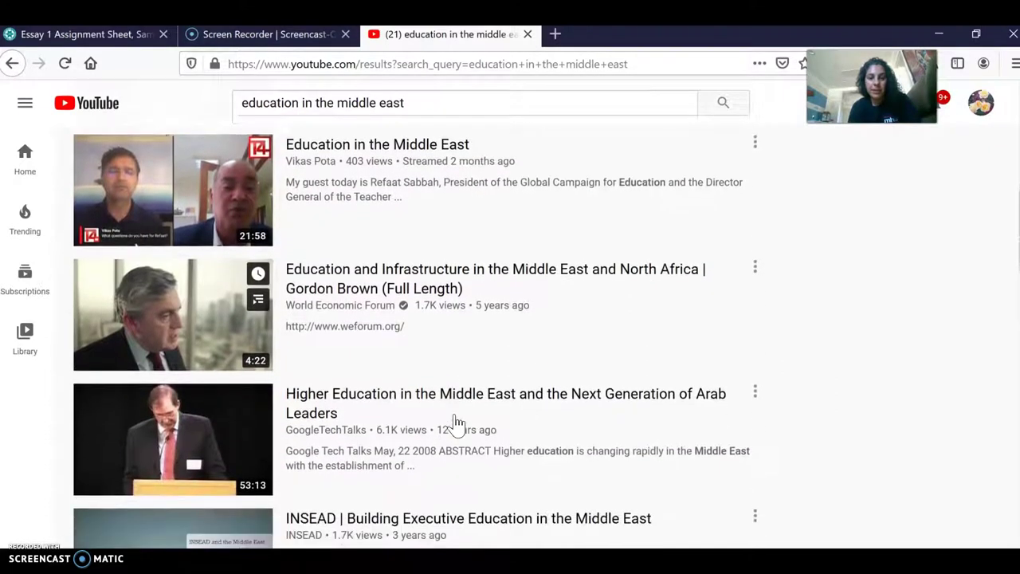
scroll(456, 424, down, 3)
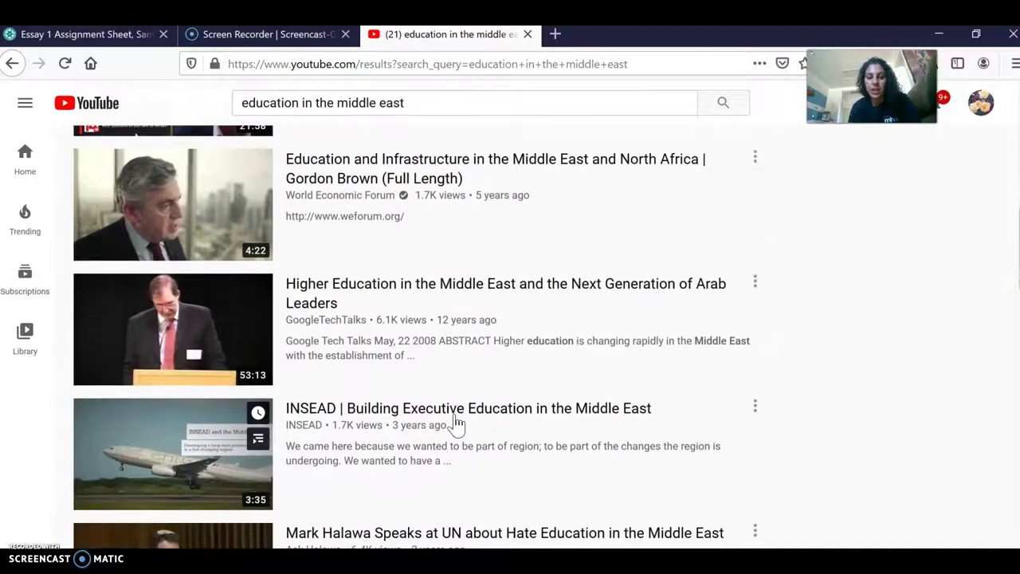
scroll(456, 424, down, 4)
scroll(455, 427, down, 4)
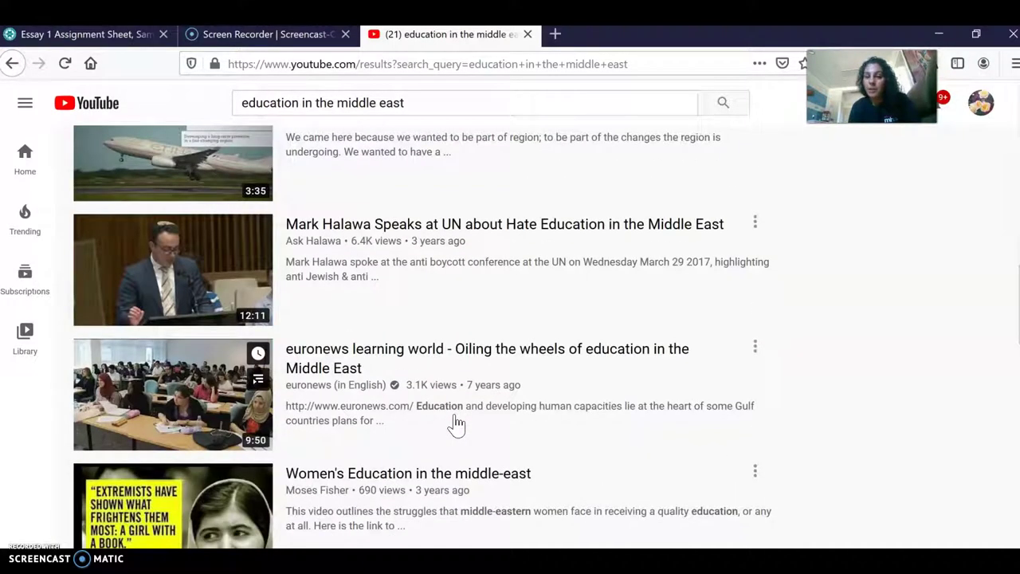
scroll(455, 426, down, 2)
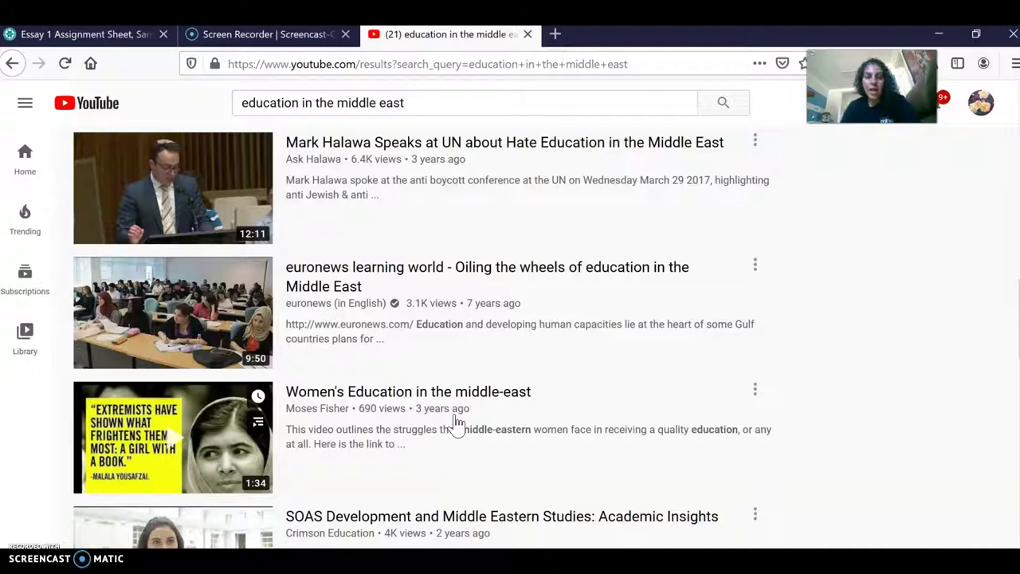
click(593, 63)
text(www.sdmesa.edu)
key(Return)
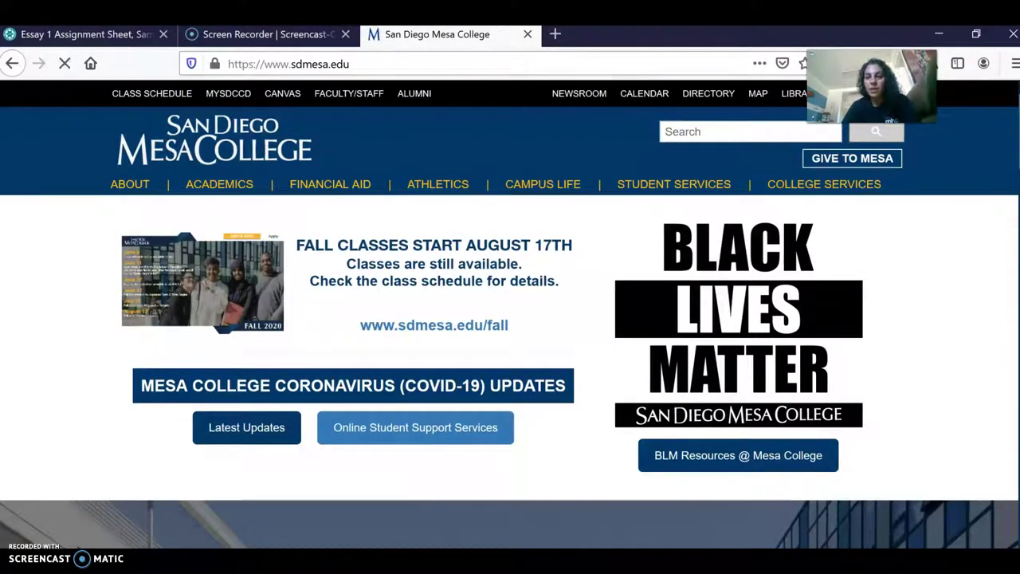
click(793, 94)
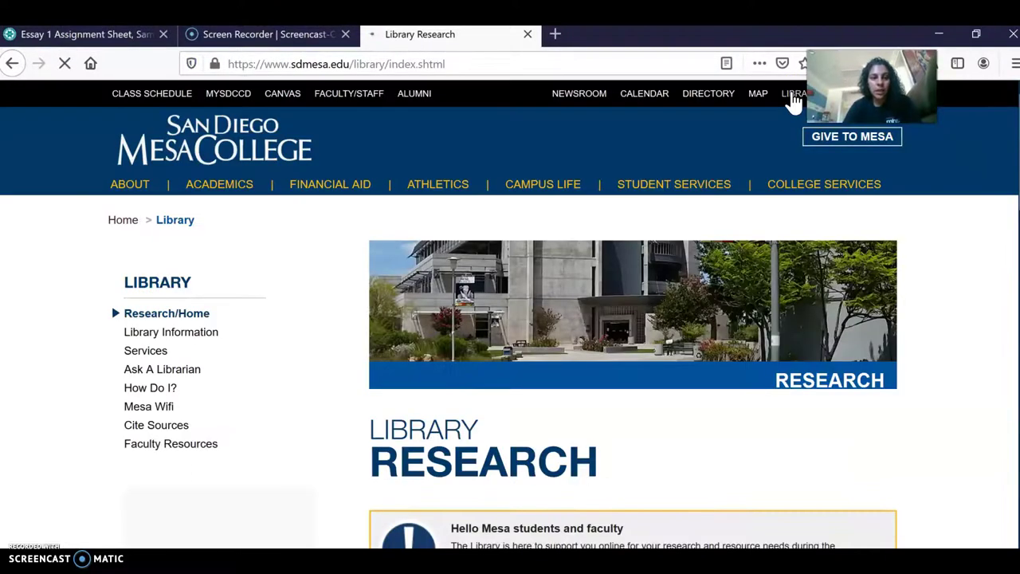
Step: Open Streaming Videos under Research Tools to list Films On Demand, Kanopy and SWANK Digital Campus
scroll(628, 406, down, 10)
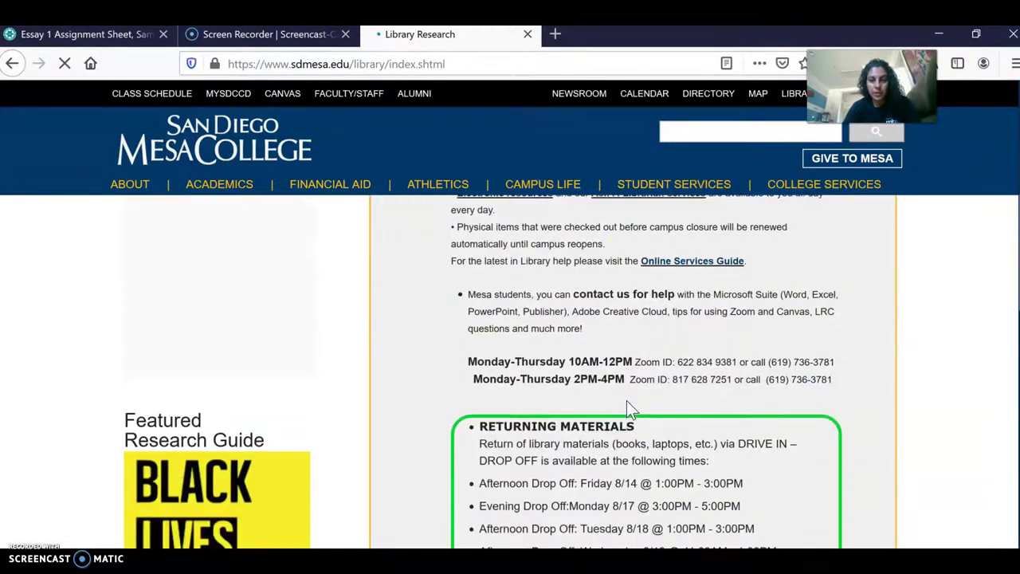
scroll(627, 400, down, 3)
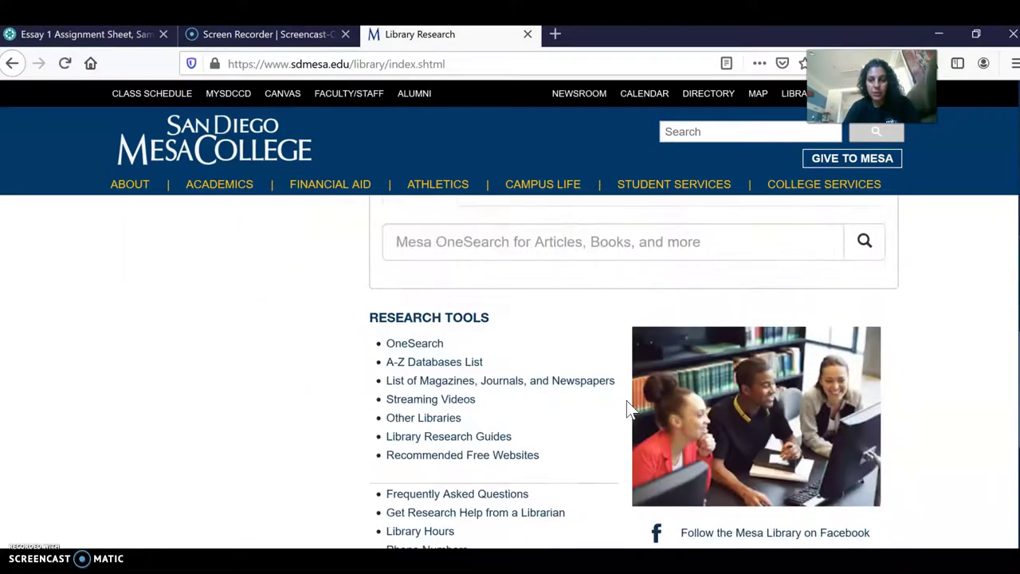
click(433, 400)
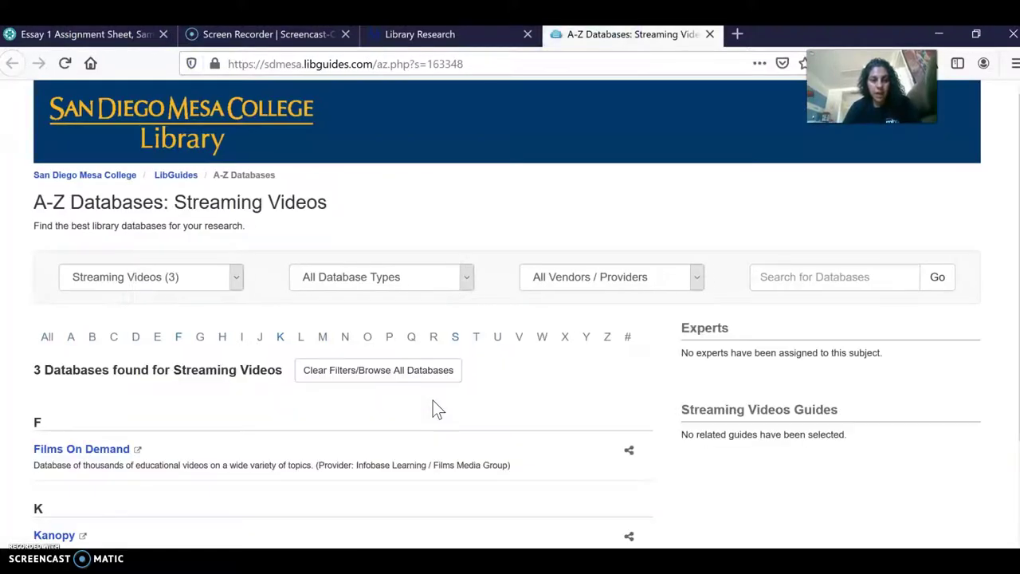
scroll(247, 398, down, 3)
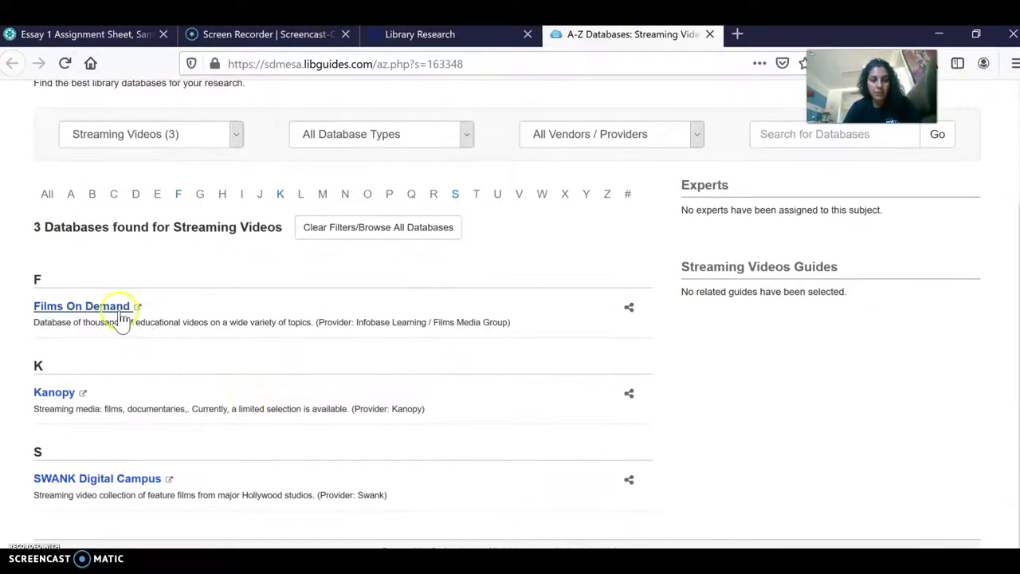